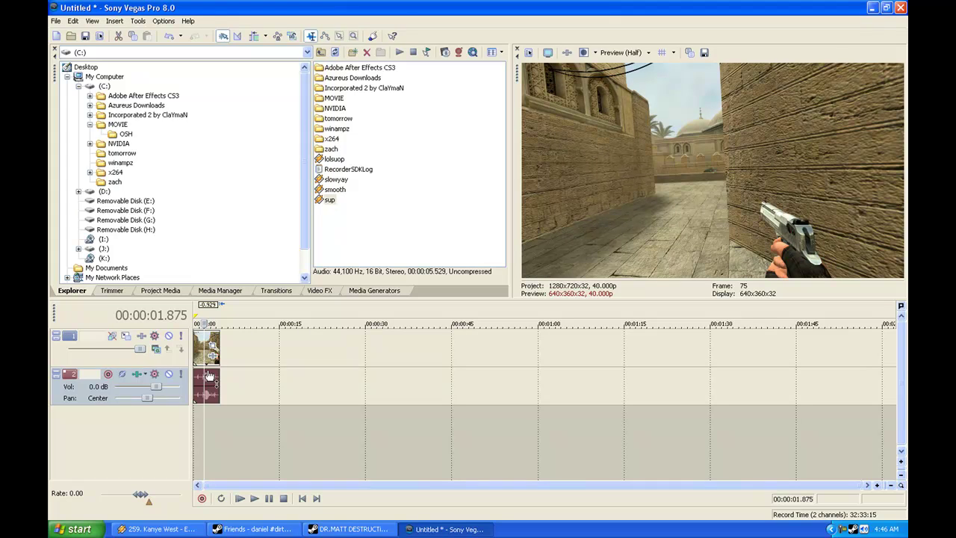
Step: Place the playhead at 00:00:02.175 in the clip, where the gunshot begins in the audio waveform
mouse_move(203, 344)
mouse_down()
mouse_move(371, 360)
mouse_move(379, 393)
mouse_move(96, 396)
mouse_move(190, 394)
mouse_move(192, 373)
mouse_move(219, 352)
mouse_move(187, 346)
mouse_up()
scroll(215, 389, up, 4)
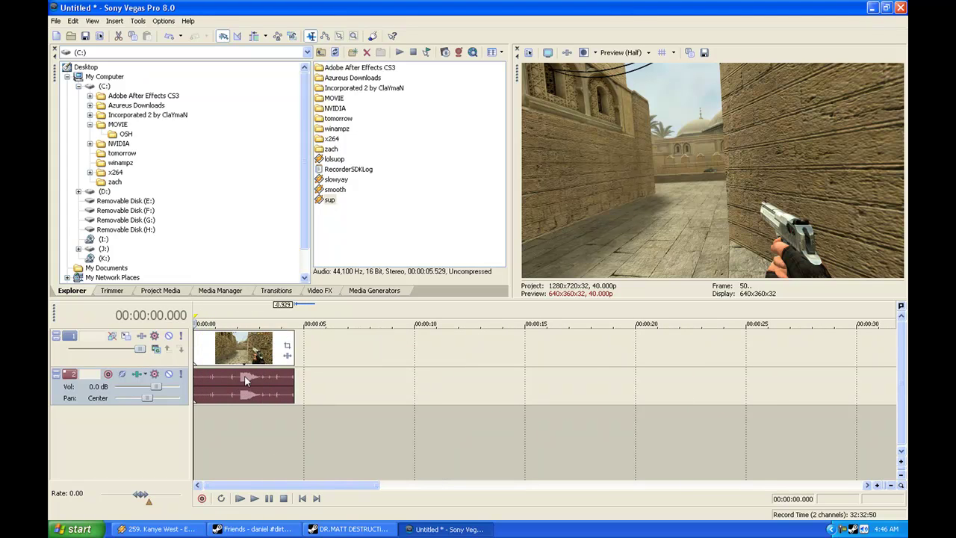
click(242, 361)
click(242, 351)
click(269, 351)
click(195, 352)
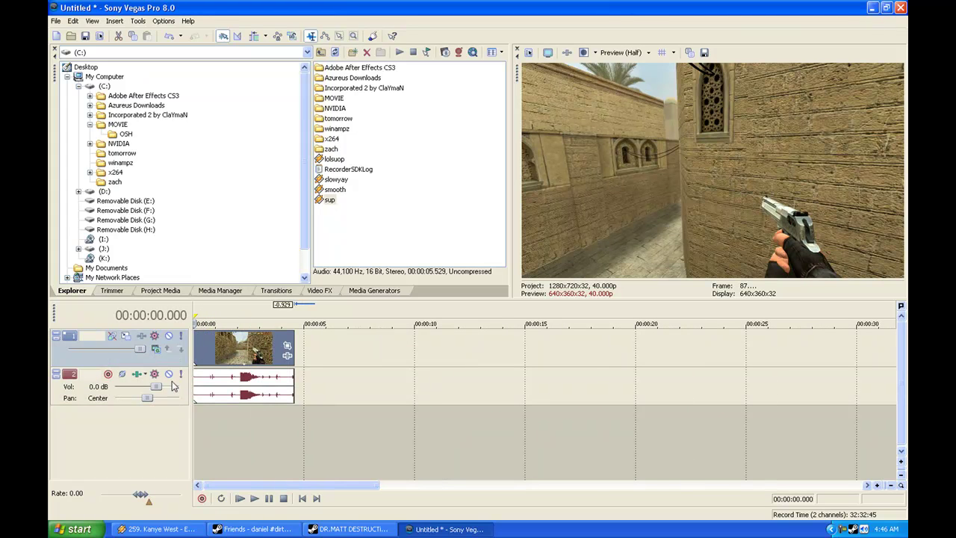
scroll(198, 373, down, 2)
scroll(198, 374, up, 2)
click(252, 357)
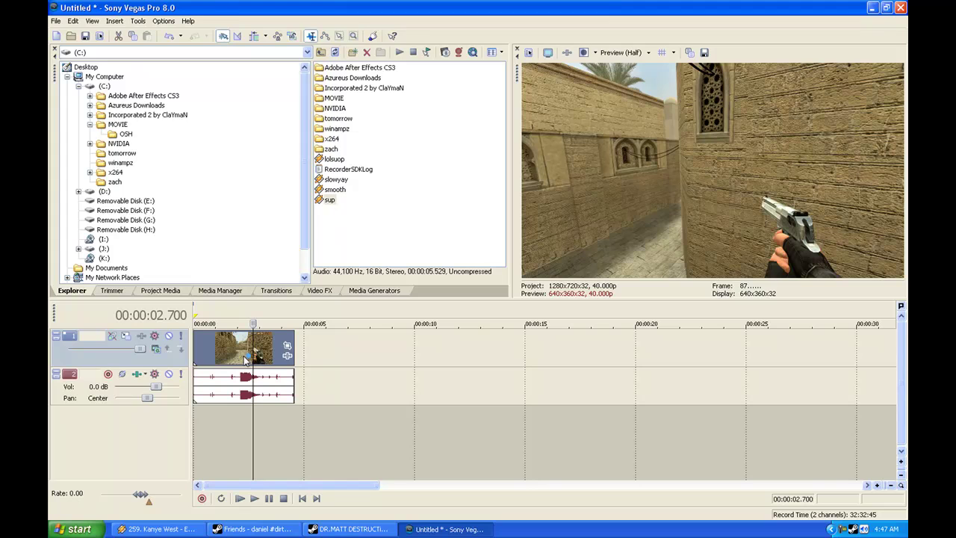
click(246, 358)
key(Home)
drag(193, 379, 236, 380)
click(242, 379)
scroll(246, 366, up, 1)
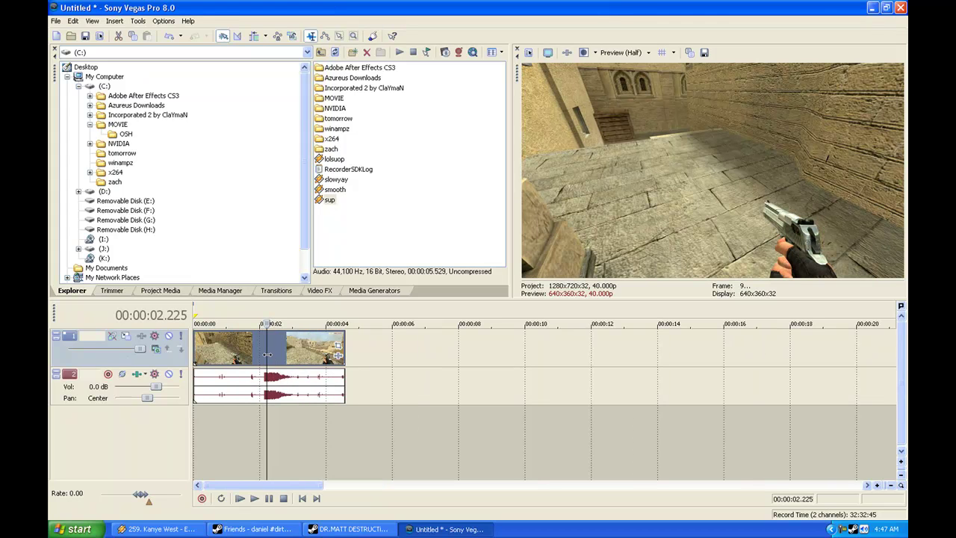
key(Left)
key(Left)
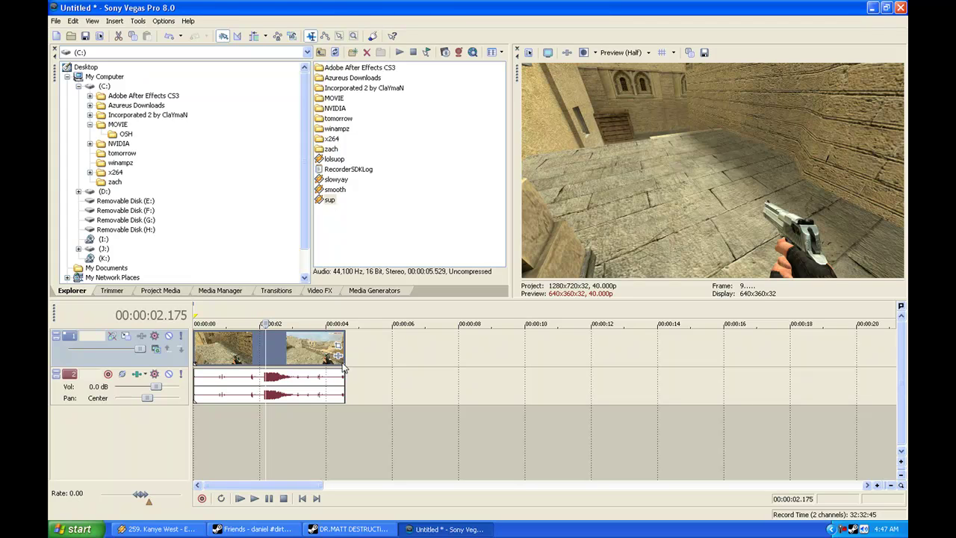
Step: Add the Sony Gaussian Blur effect to the video event and set its horizontal and vertical range to 0.000
click(339, 356)
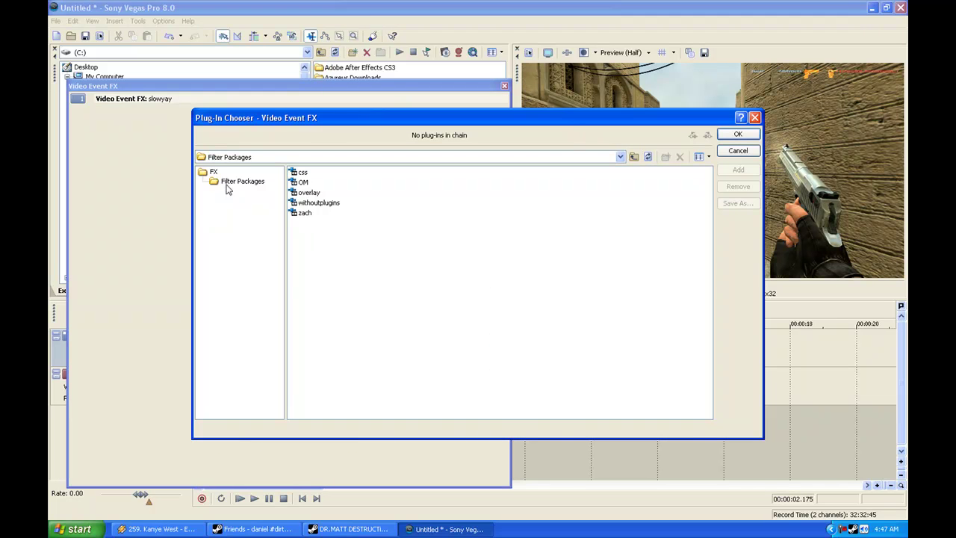
click(203, 173)
click(583, 222)
click(586, 202)
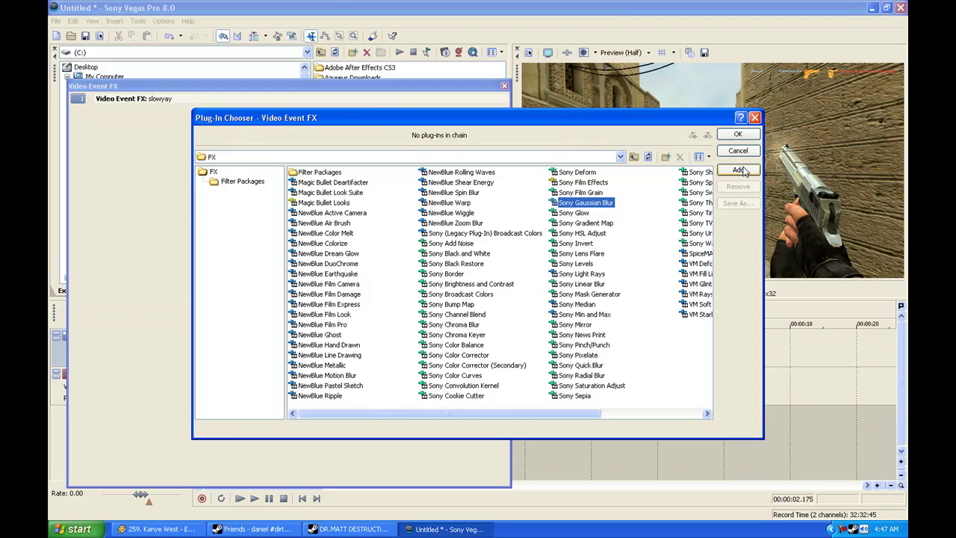
click(739, 171)
click(738, 134)
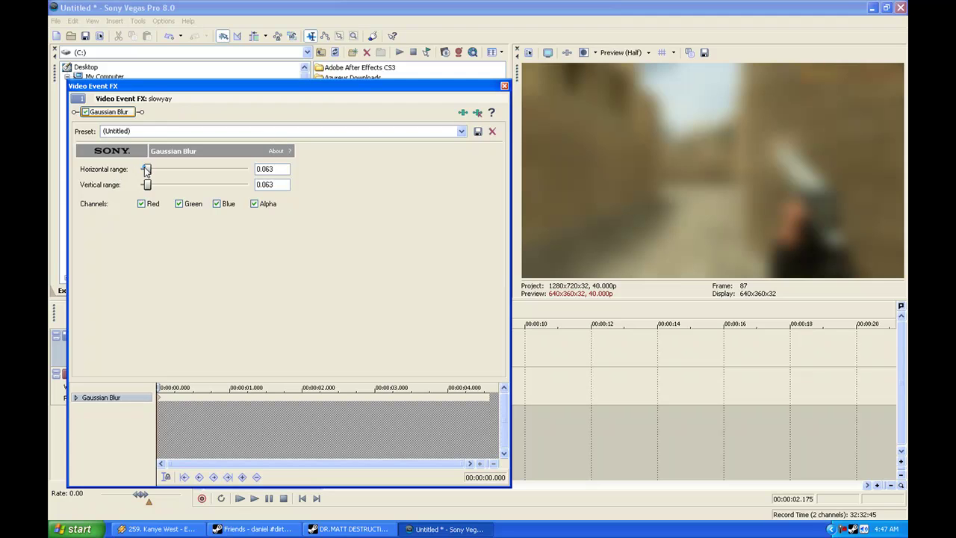
drag(146, 170, 140, 186)
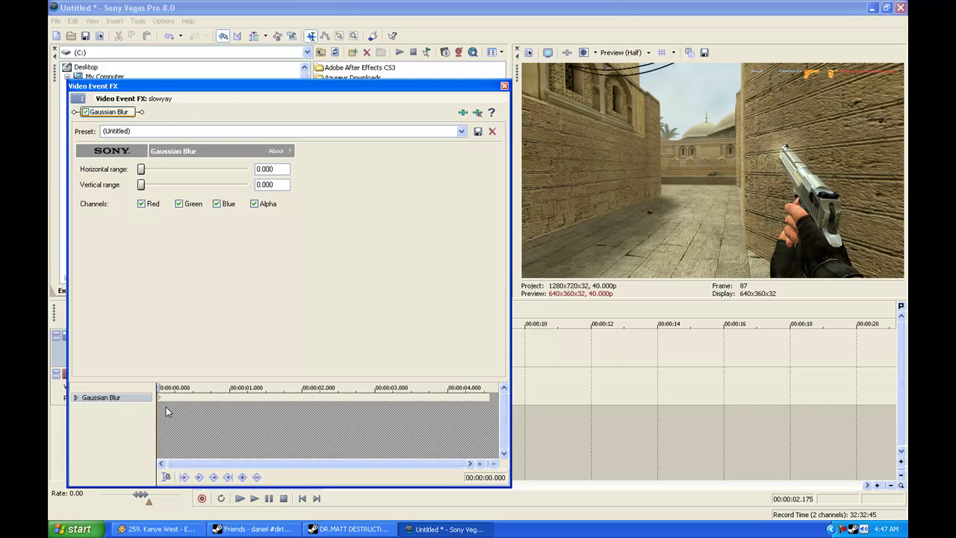
Step: Advance frame by frame from the clip's start to the gunshot and add a Gaussian Blur keyframe at 00:00:02.200
click(159, 388)
key(Right)
key(Right)
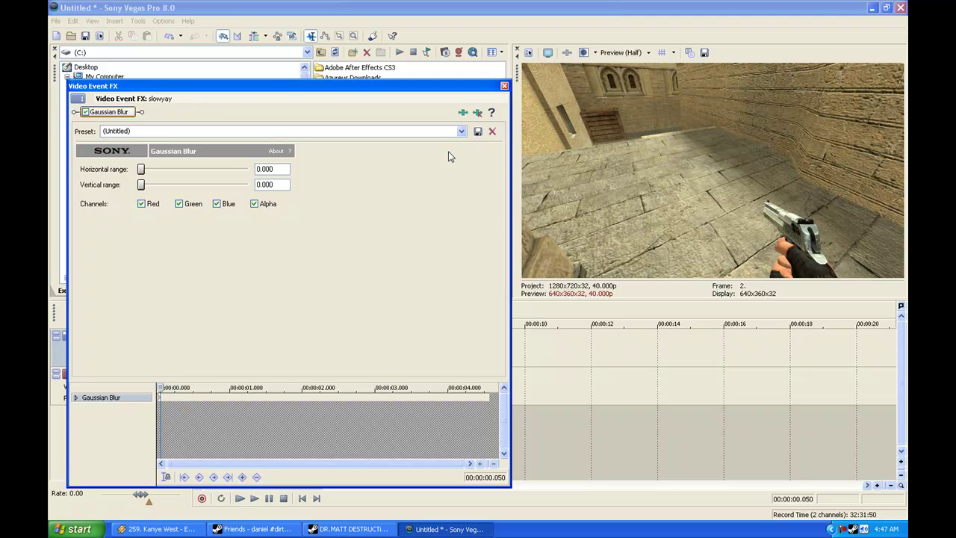
key(Right)
key(Right)
key(Right)
key(Right)
key(Right)
key(Right)
key(Right)
key(Right)
key(Right)
key(Right)
key(Right)
key(Right)
key(Right)
key(Right)
key(Right)
key(Right)
key(Right)
key(Right)
key(Right)
key(Right)
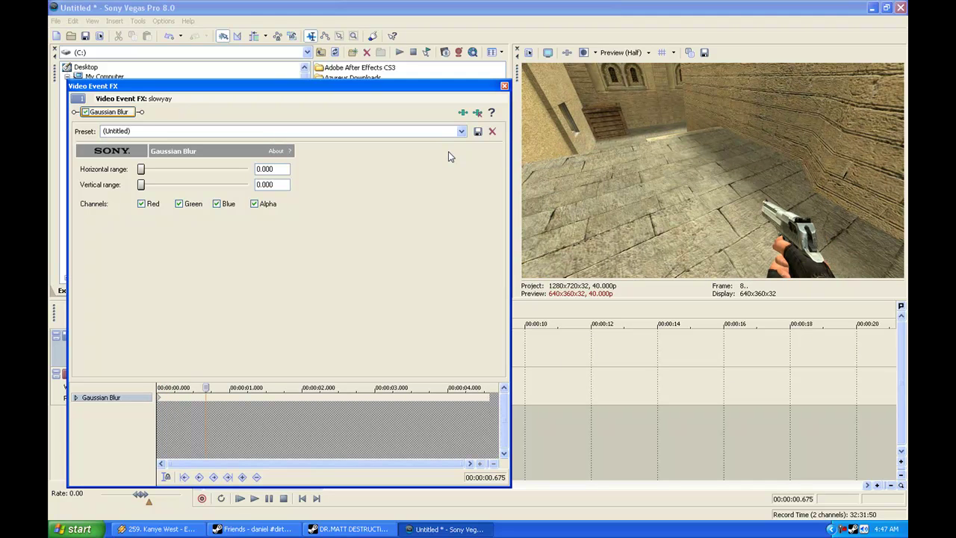
key(Right)
key(Right)
key(Right)
key(Right)
key(Right)
key(Right)
key(Right)
key(Right)
key(Right)
key(Right)
key(Right)
key(Right)
key(Right)
key(Right)
key(Right)
key(Right)
key(Right)
key(Right)
key(Right)
key(Right)
key(Right)
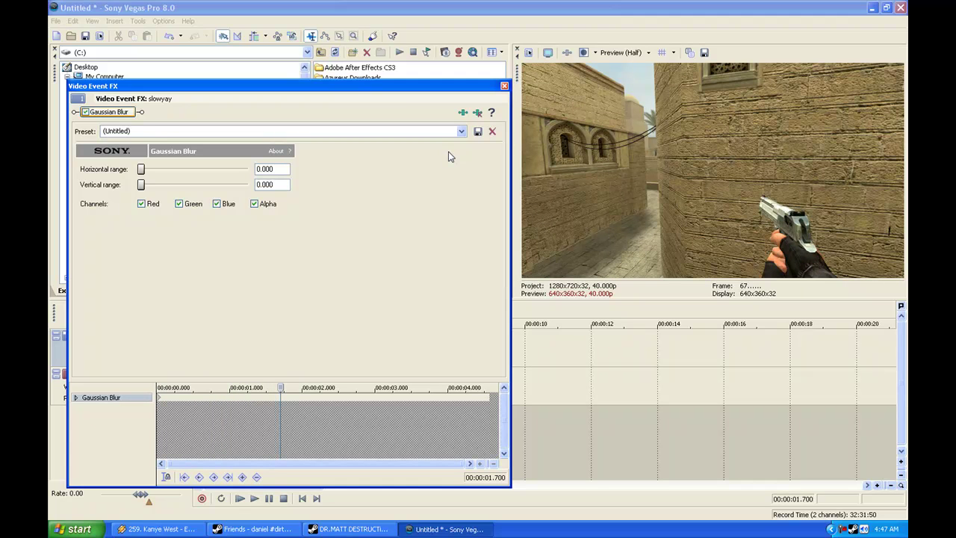
key(Right)
key(Right)
key(Right)
key(Right)
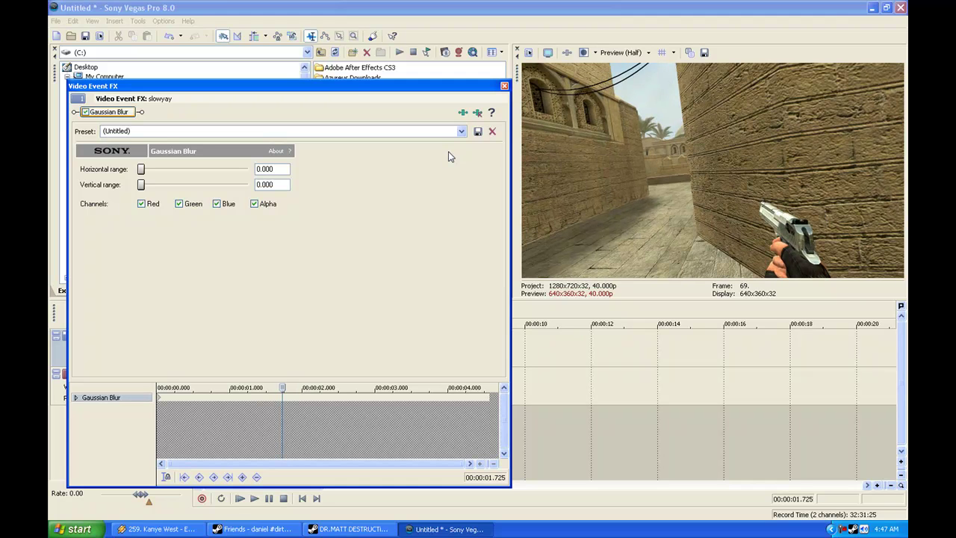
key(Right)
key(Right)
key(Right)
key(Right)
key(Right)
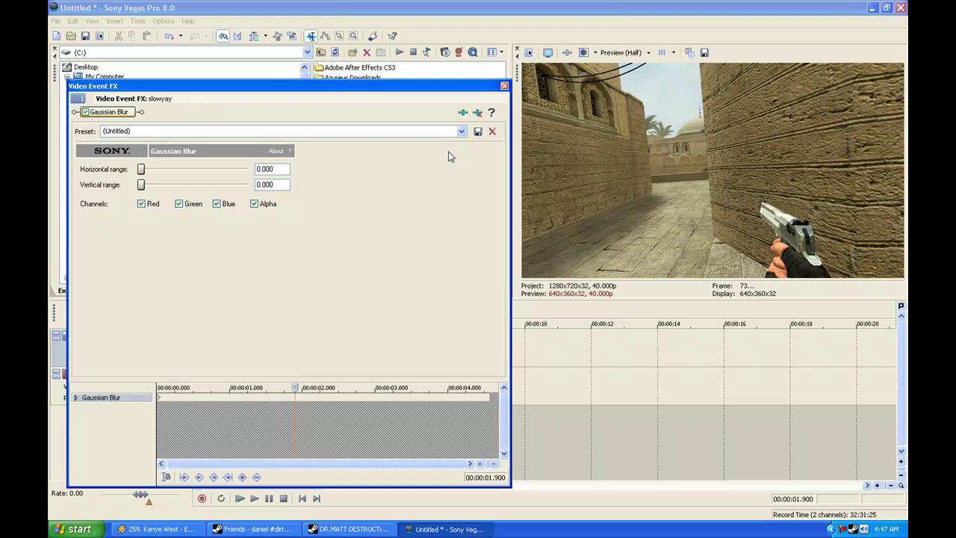
key(Right)
key(Right)
key(Right)
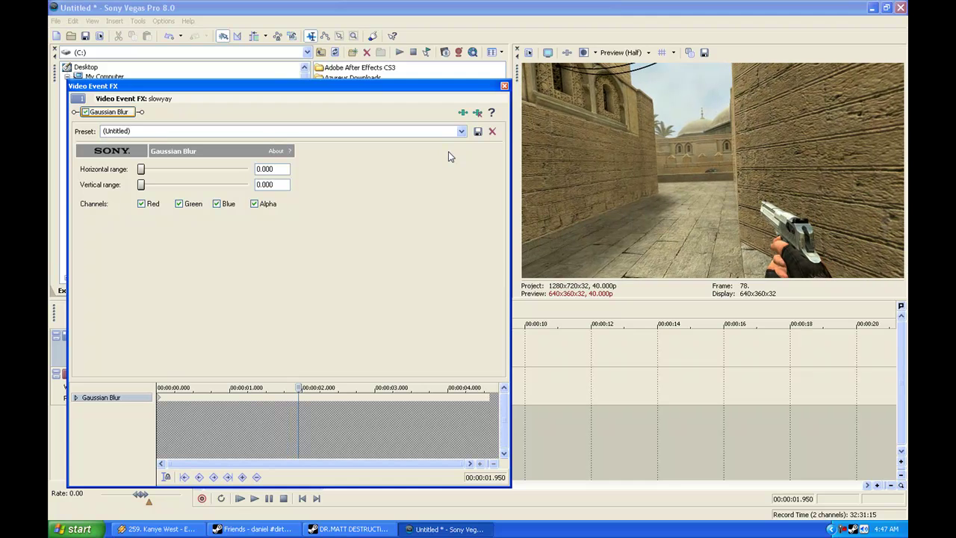
key(Right)
key(Right)
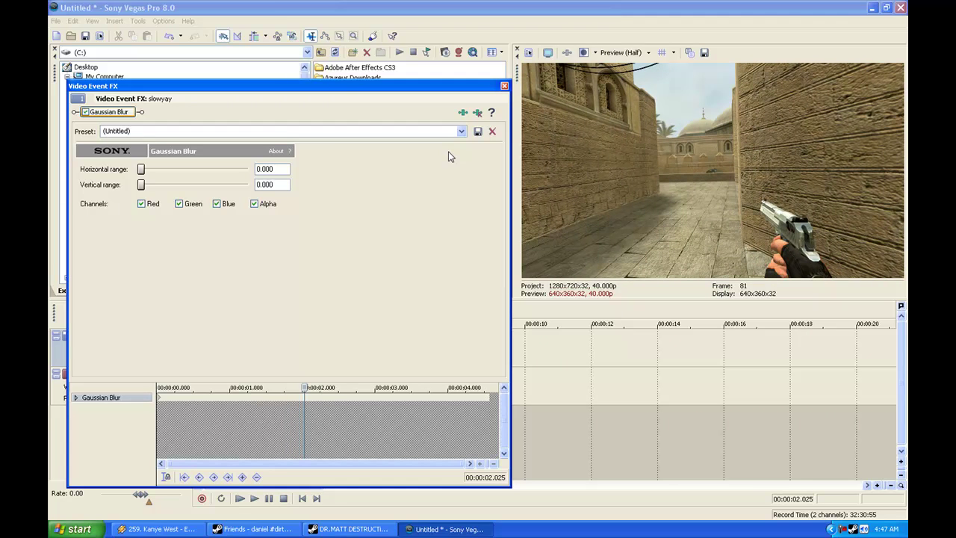
key(Right)
key(Right)
key(Right)
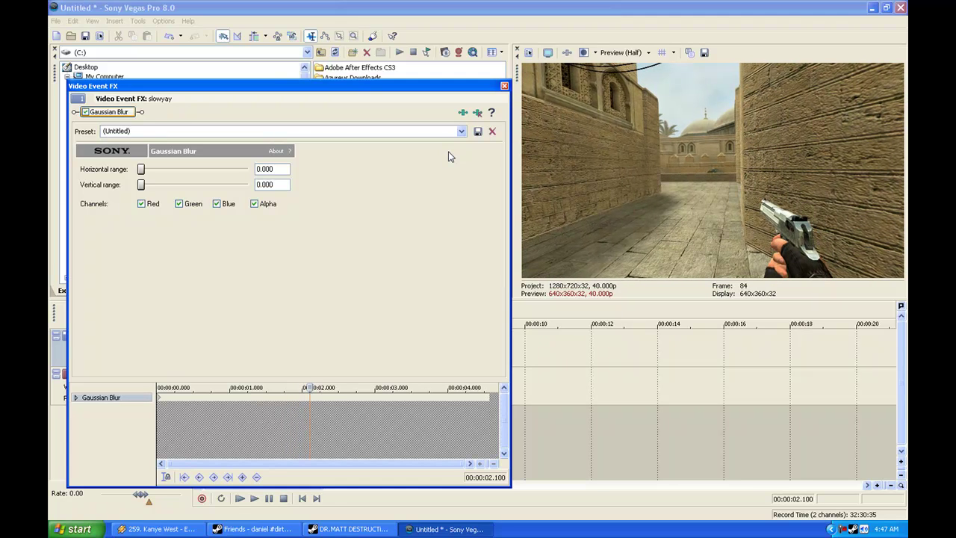
key(Right)
key(Right)
key(Right)
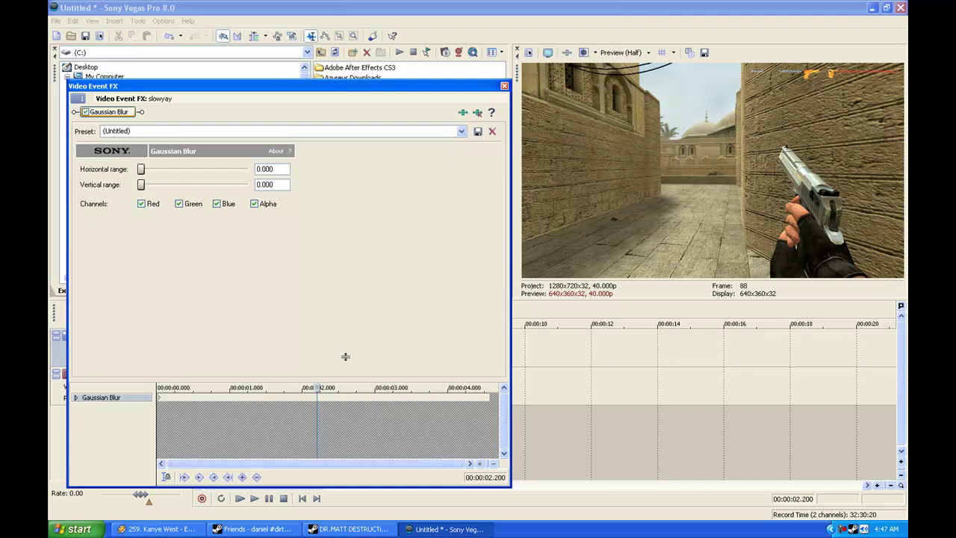
click(240, 478)
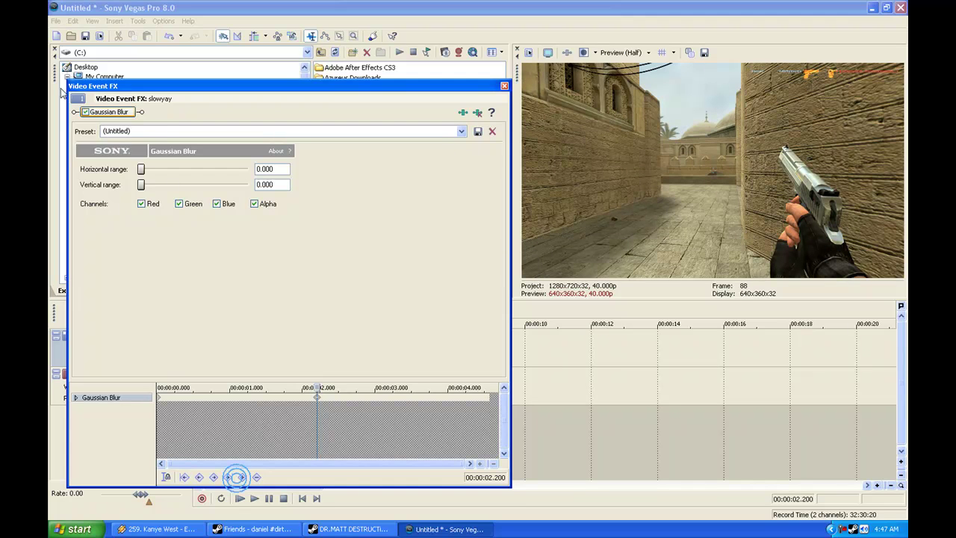
Step: Set the horizontal and vertical blur range to 0.045 at the 00:00:02.200 keyframe
click(277, 170)
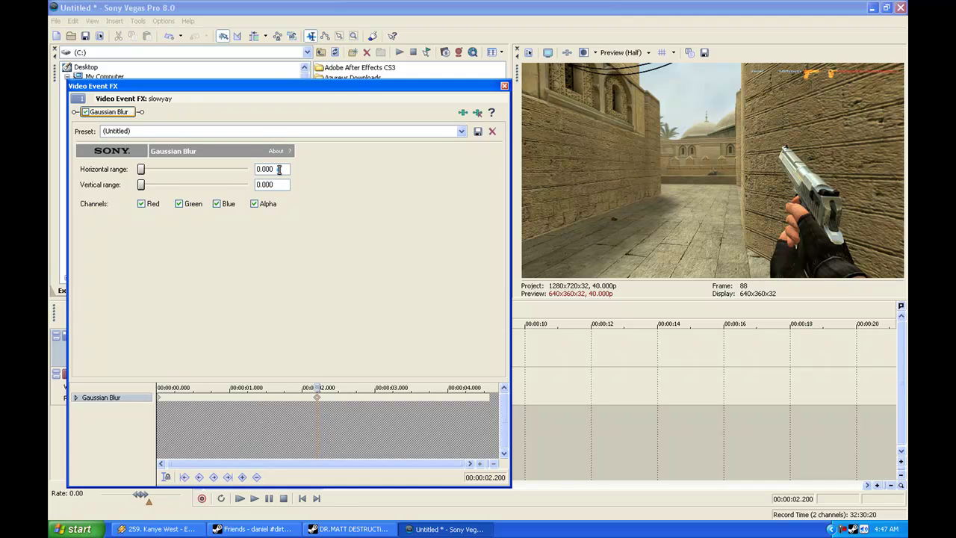
key(BackSpace)
text(45)
click(282, 185)
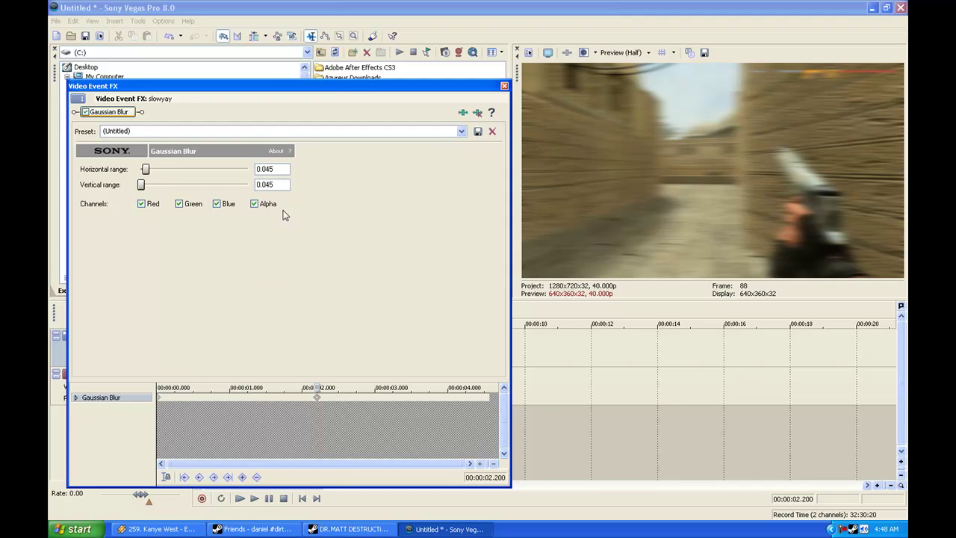
Step: Go through the frames before the gunshot keyframe to examine how the blur builds up
drag(317, 389, 321, 388)
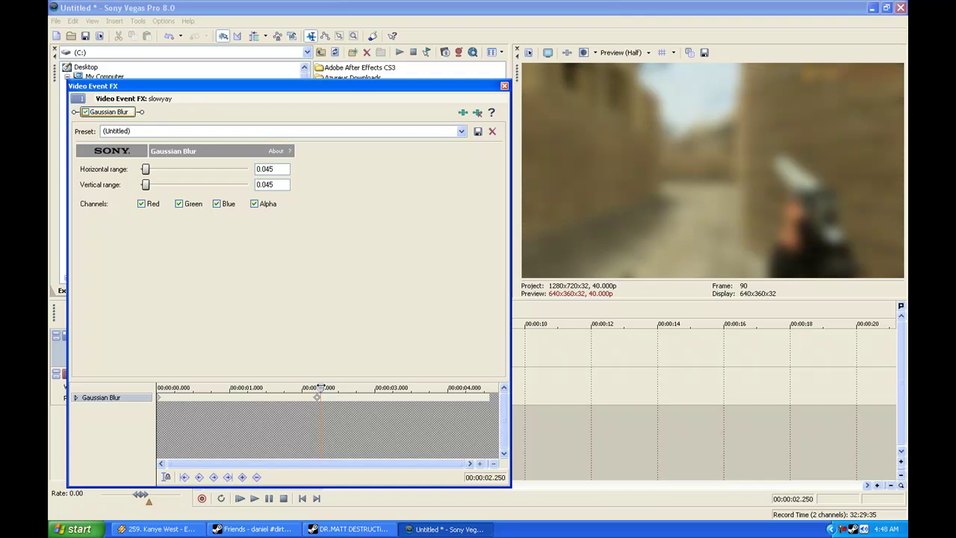
key(Left)
key(Left)
key(Left)
key(Left)
key(Left)
key(Left)
key(Left)
key(Left)
key(Left)
key(Left)
key(Left)
key(Left)
key(Left)
key(Left)
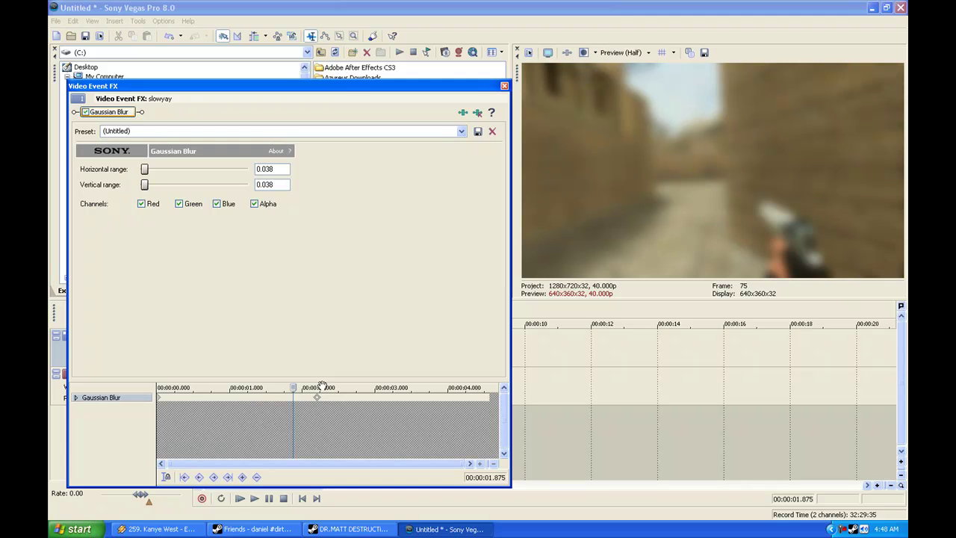
Step: Add a Gaussian Blur keyframe at 00:00:02.100, shortly before the gunshot
key(Right)
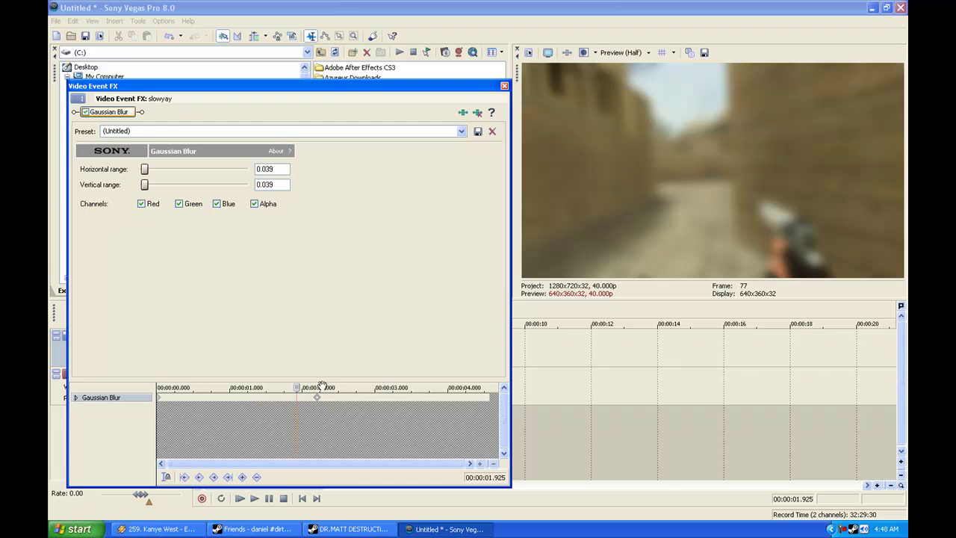
key(Right)
key(Right)
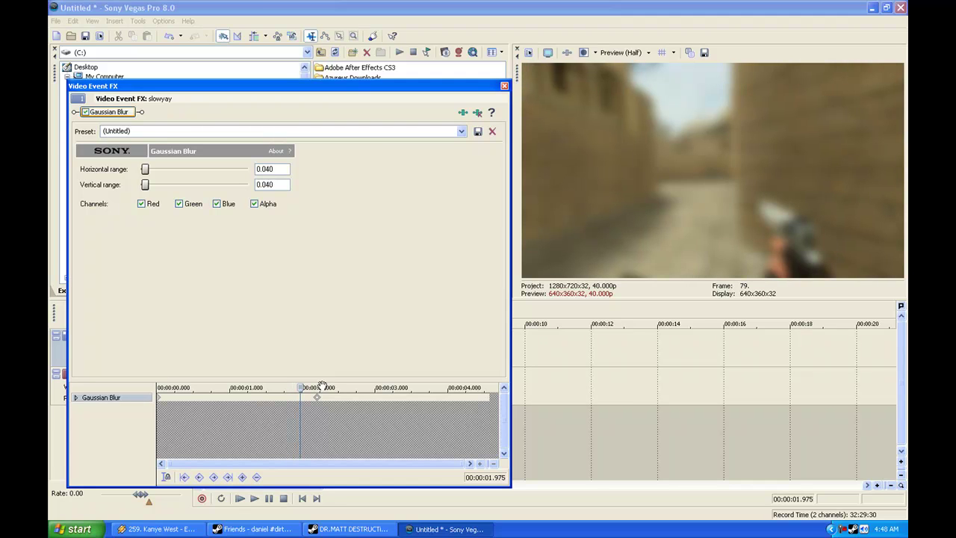
key(Right)
key(Right)
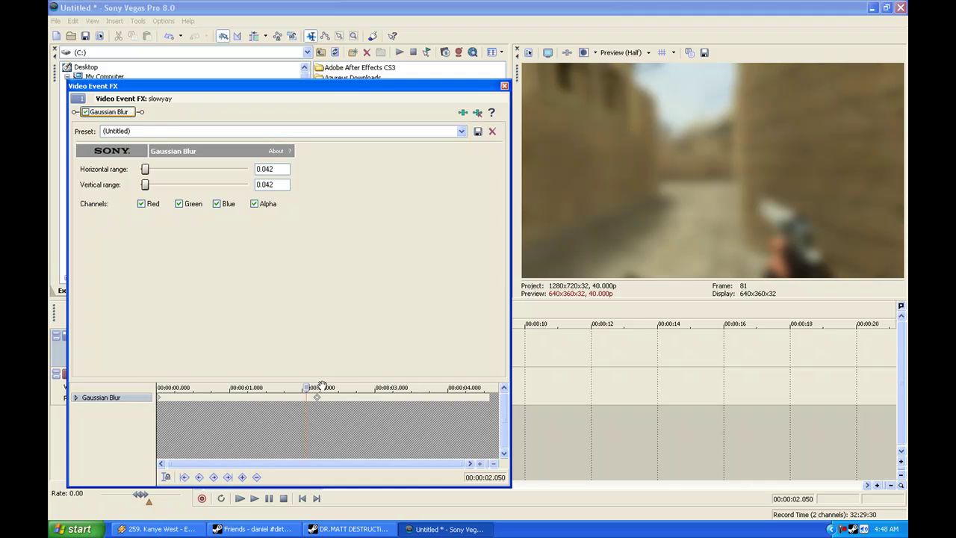
key(Right)
key(Right)
key(Right)
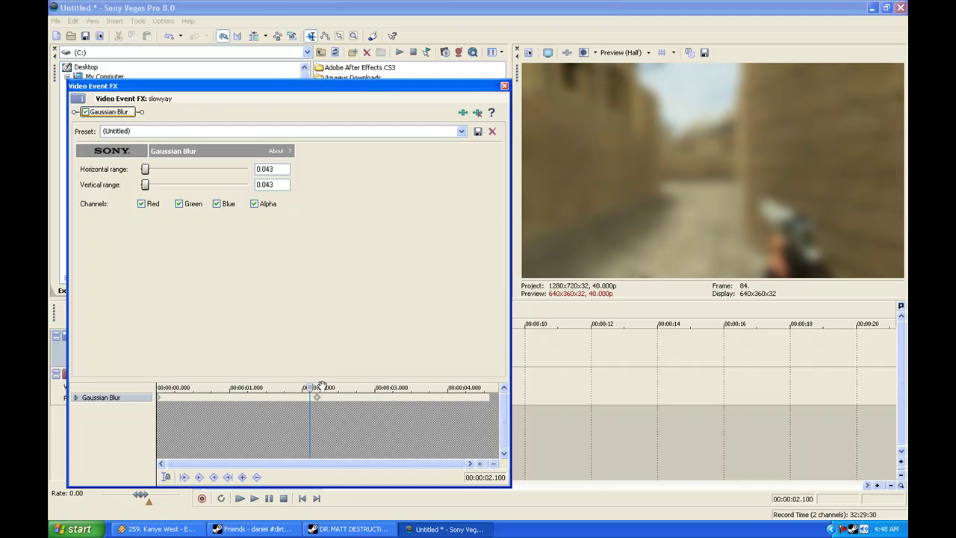
key(Right)
key(Left)
click(244, 480)
Step: Set the horizontal and vertical blur range to 0.000 at the 00:00:02.100 keyframe
click(287, 185)
click(287, 186)
key(BackSpace)
key(BackSpace)
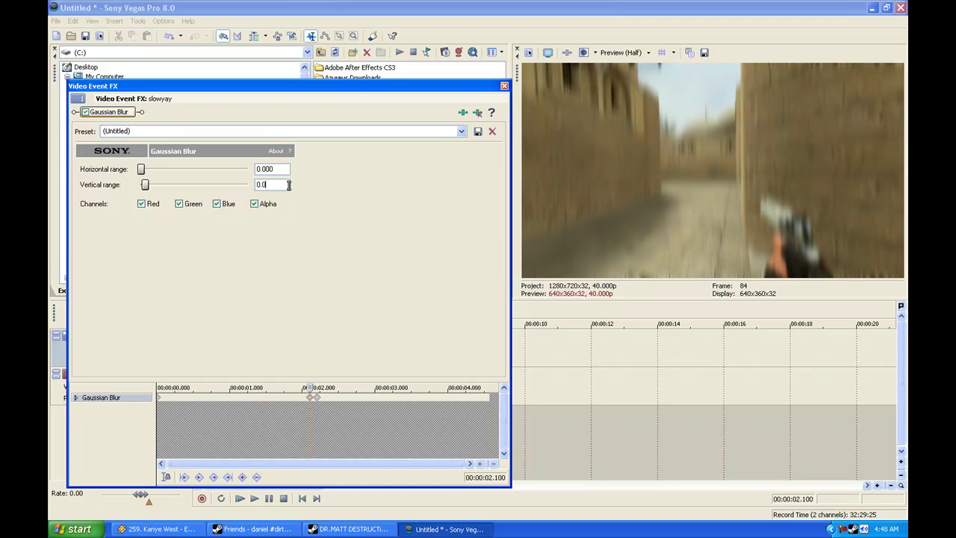
key(Return)
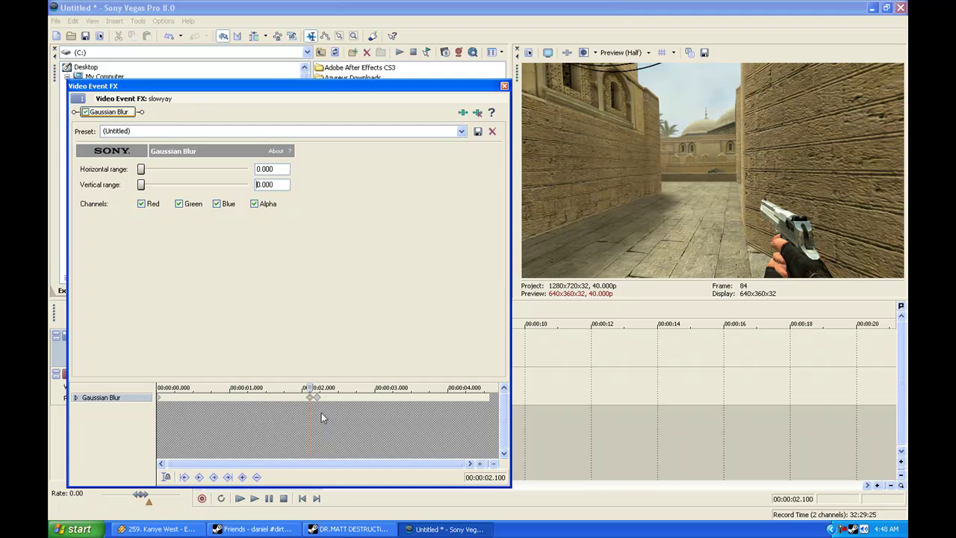
Step: Move the 0.045 blur keyframe from the gunshot frame to 00:00:02.325
click(317, 401)
click(313, 400)
click(318, 401)
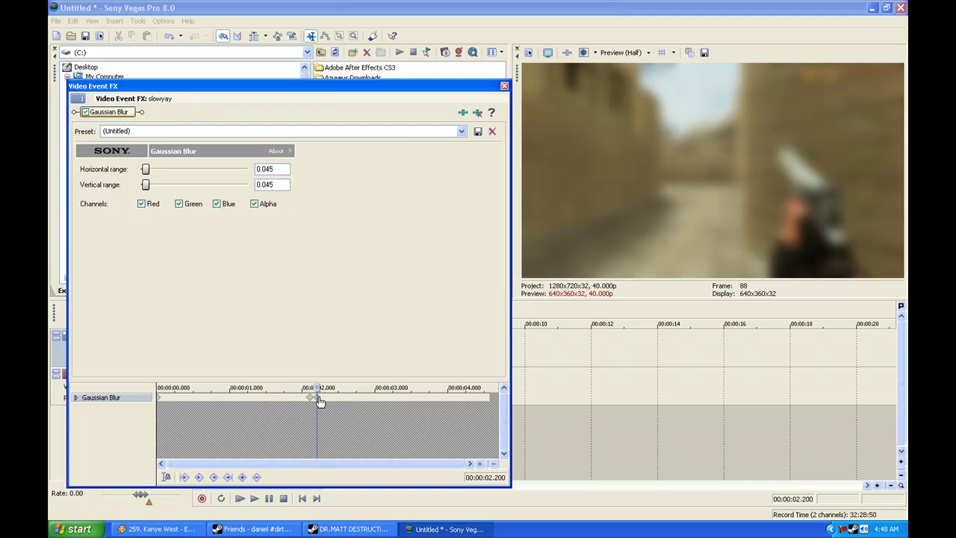
drag(319, 400, 327, 401)
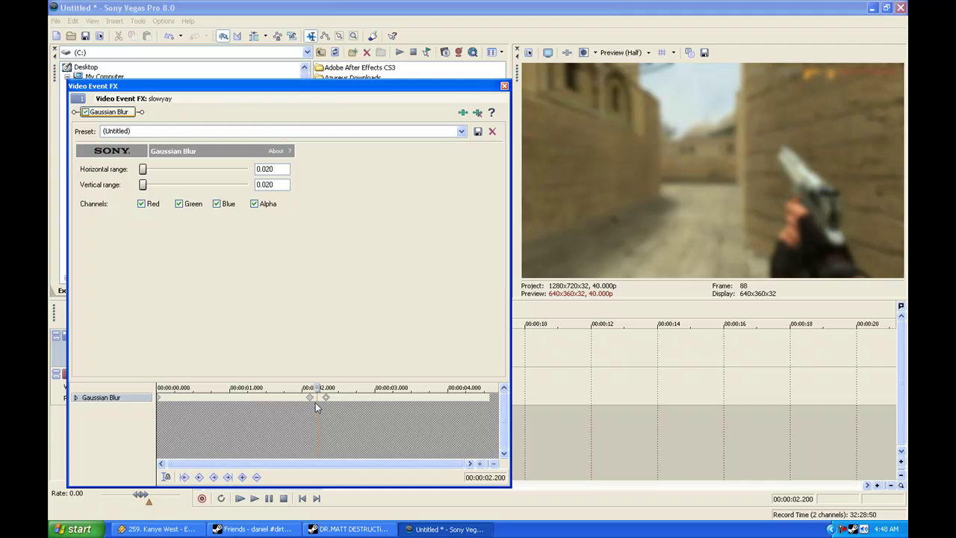
Step: Compare the last two blur keyframes and examine the frames between them to check the blur's ramp-up
click(309, 401)
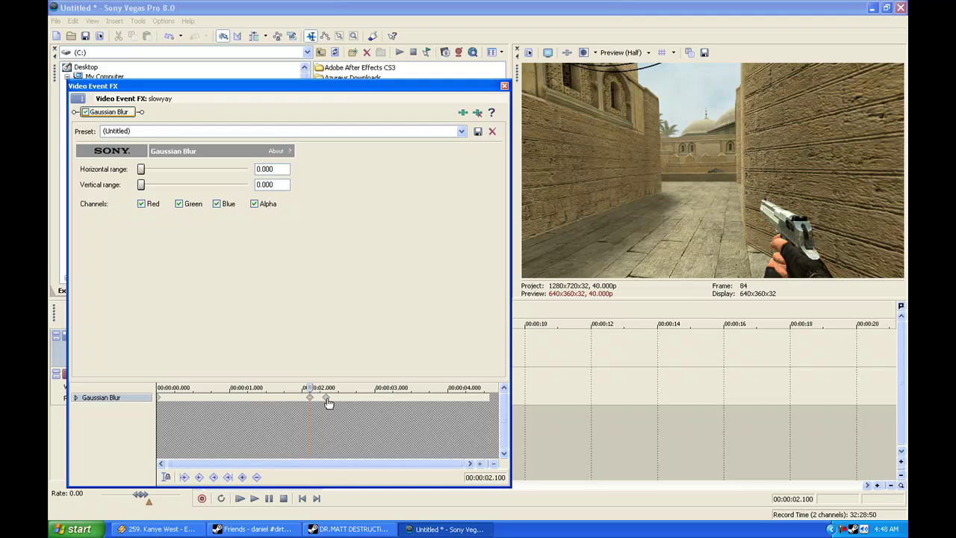
click(327, 400)
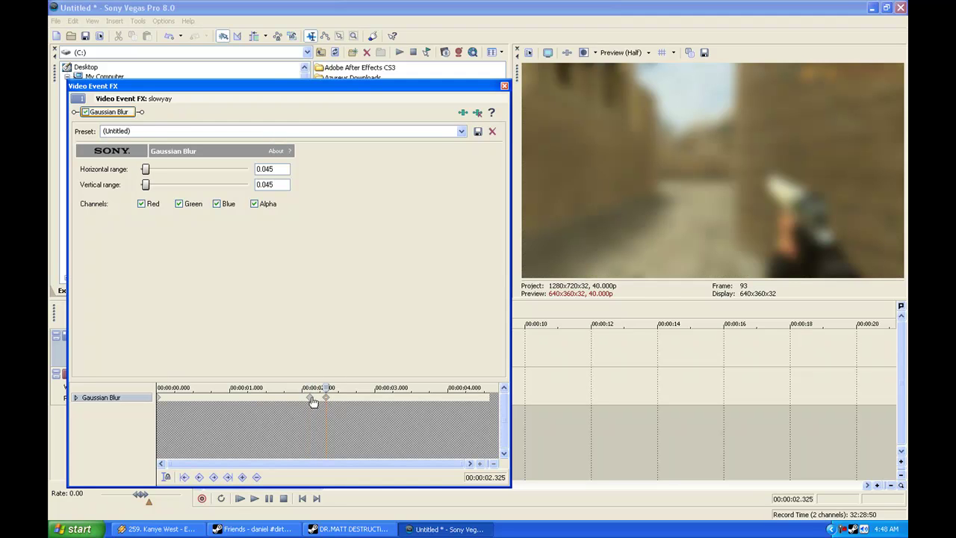
click(310, 399)
key(Right)
key(Right)
drag(317, 414, 325, 416)
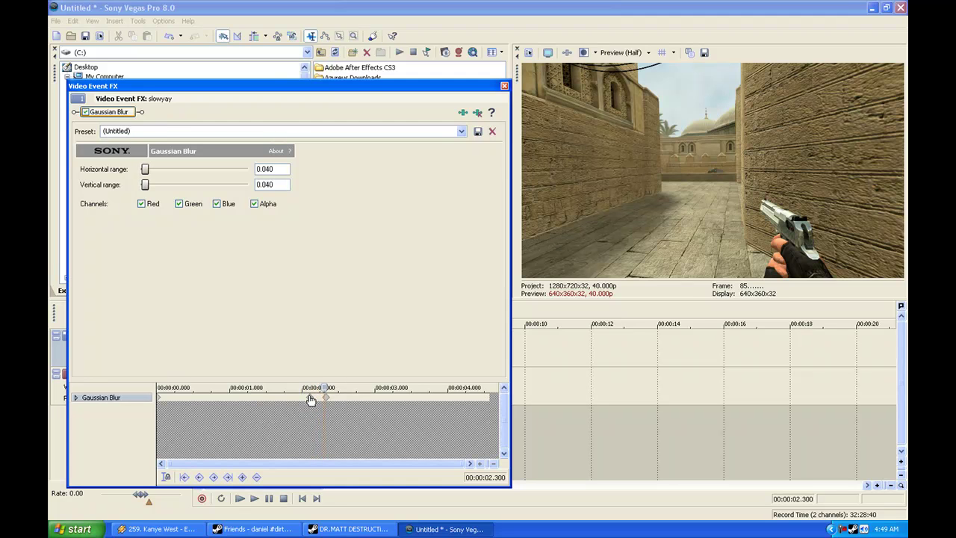
key(Right)
key(Right)
key(Right)
key(Right)
key(Right)
key(Right)
key(Right)
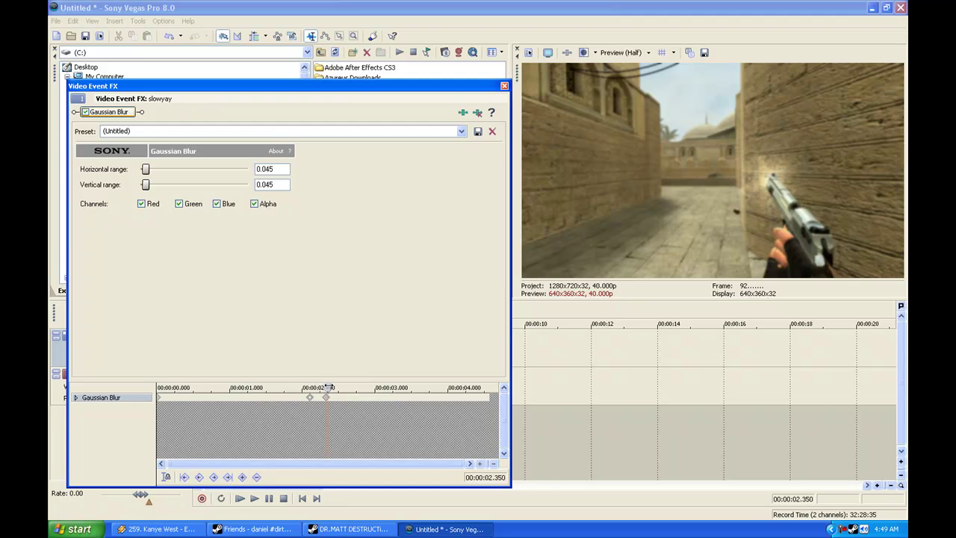
Step: Add a Gaussian Blur keyframe at 00:00:02.575, after the gunshot
key(Right)
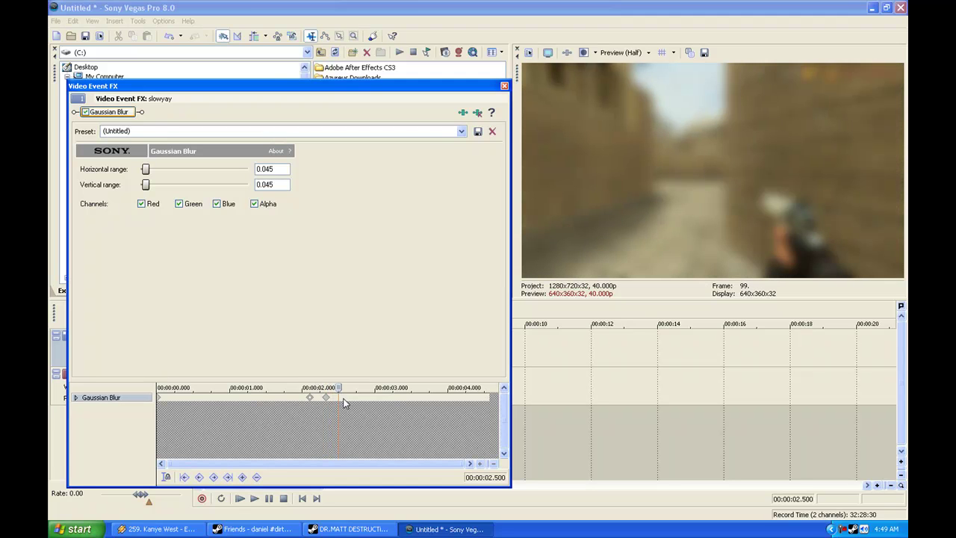
key(Right)
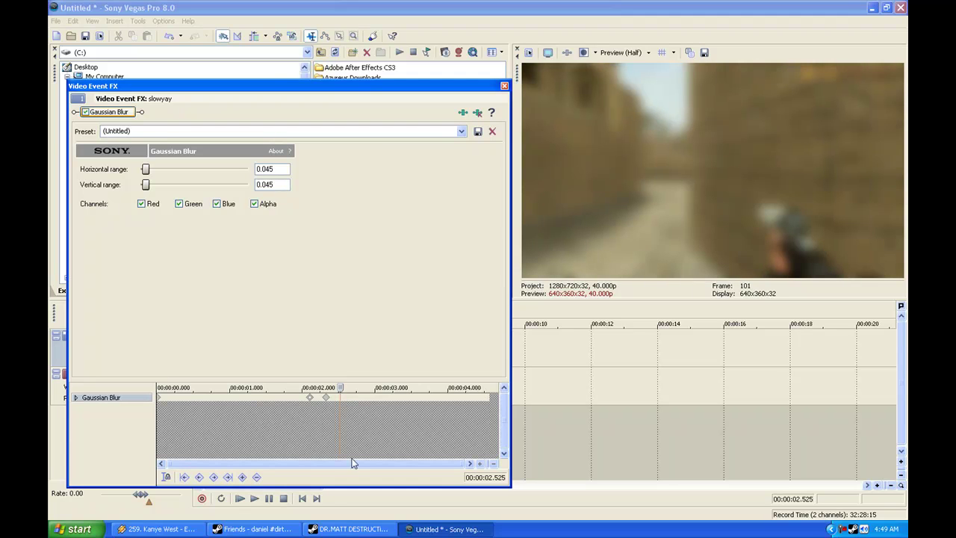
key(Right)
click(243, 477)
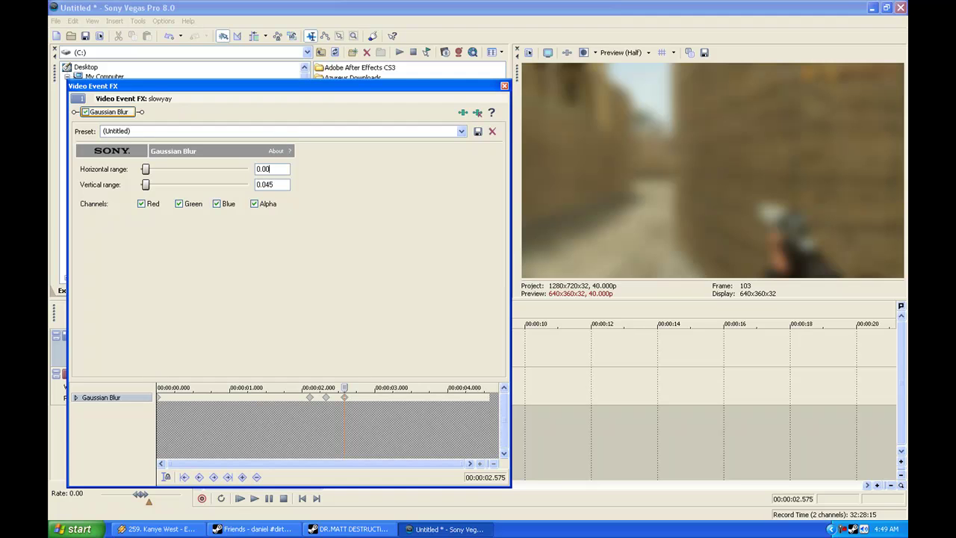
Step: Set the horizontal and vertical blur range to 0.000 at the 00:00:02.575 keyframe and close the effect settings
click(279, 184)
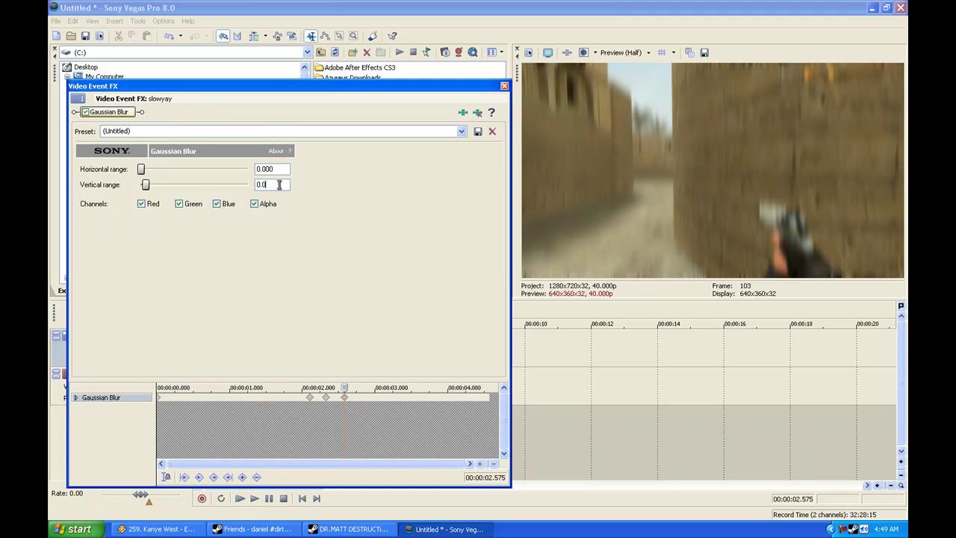
text(0.00)
key(Return)
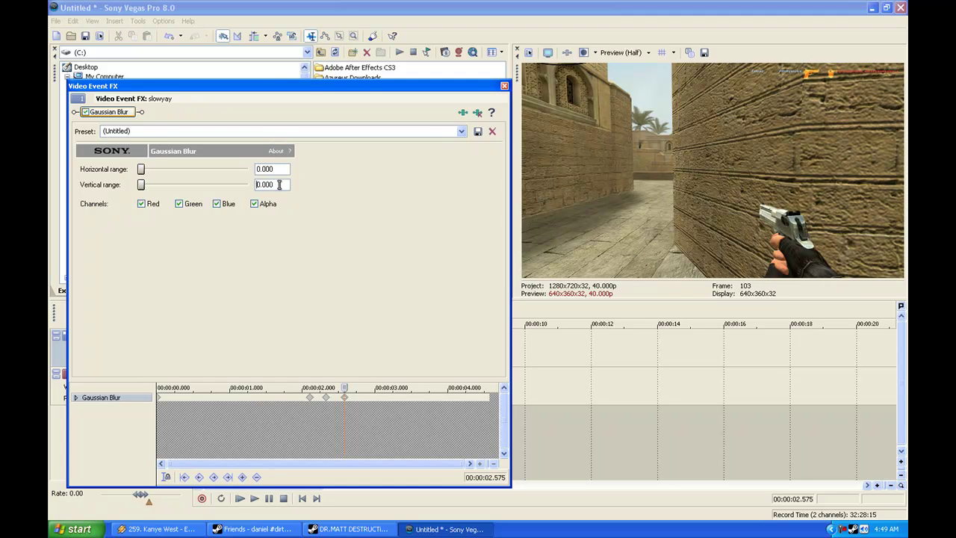
click(505, 86)
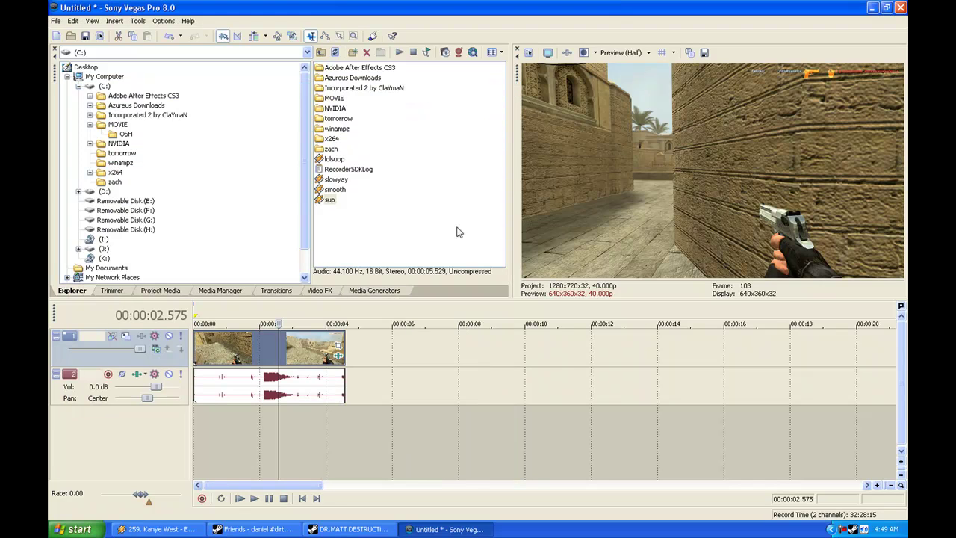
Step: Step through the frames around the gunshot from 00:00:02.100 to 00:00:02.225 to examine the blur in the preview
key(Left)
key(Left)
key(Left)
key(Left)
key(Left)
key(Left)
key(Left)
key(Left)
key(Left)
key(Left)
key(Left)
key(Left)
key(Left)
key(Left)
key(Left)
key(Left)
key(Left)
key(Left)
key(Left)
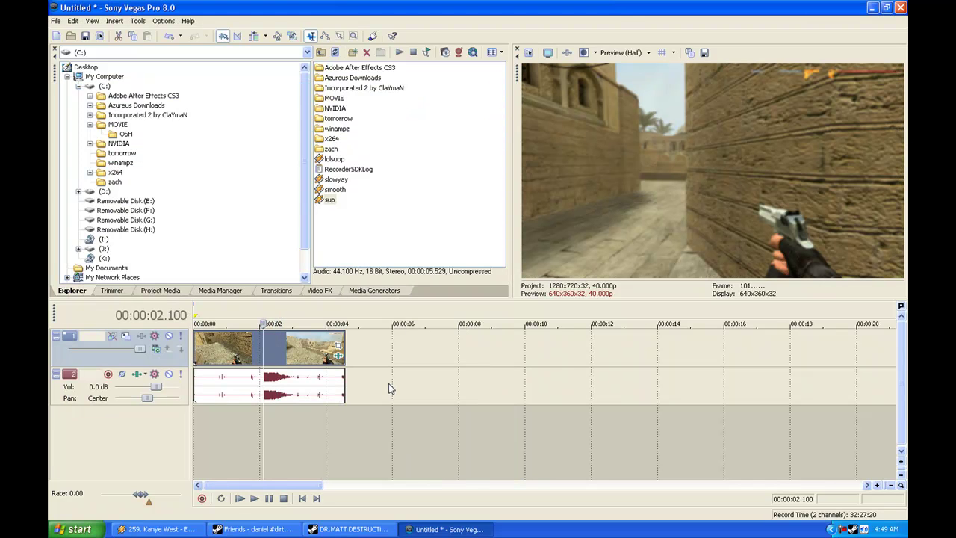
key(Right)
key(Right)
key(Right)
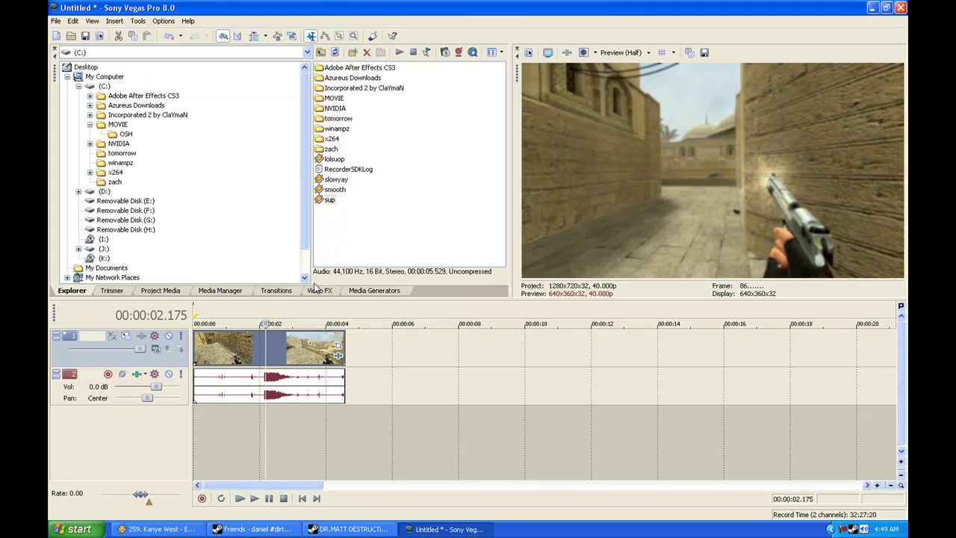
key(Right)
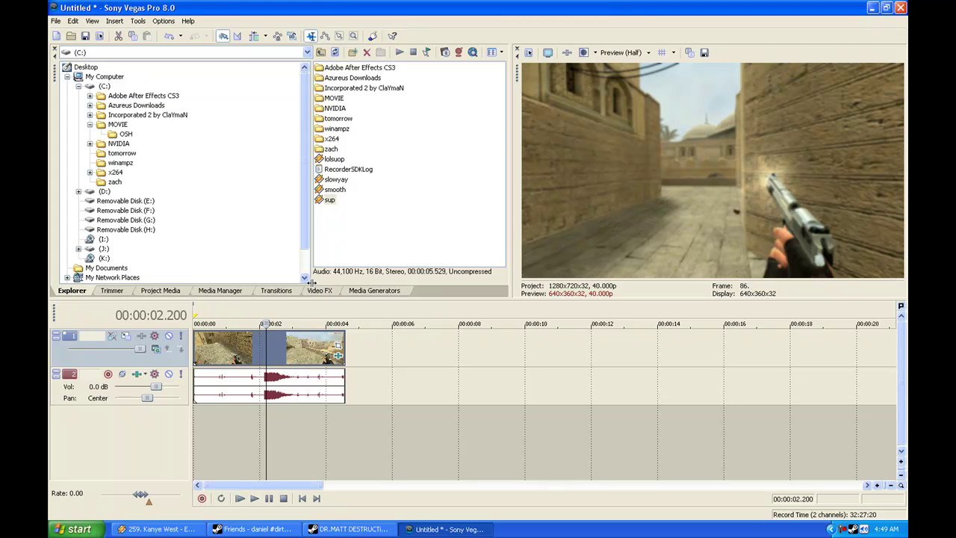
key(Right)
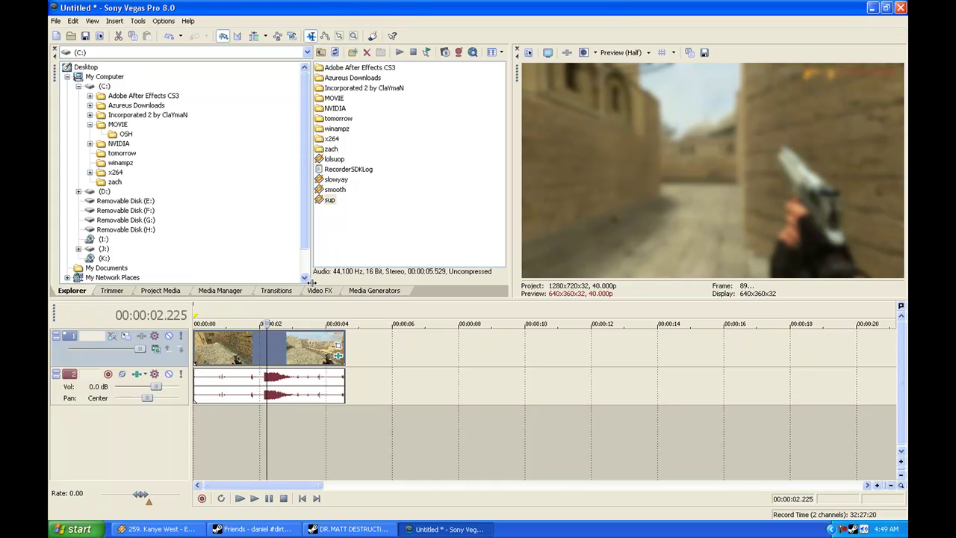
Step: Add the Sony Color Balance effect to the clip's effect chain after Gaussian Blur
click(338, 356)
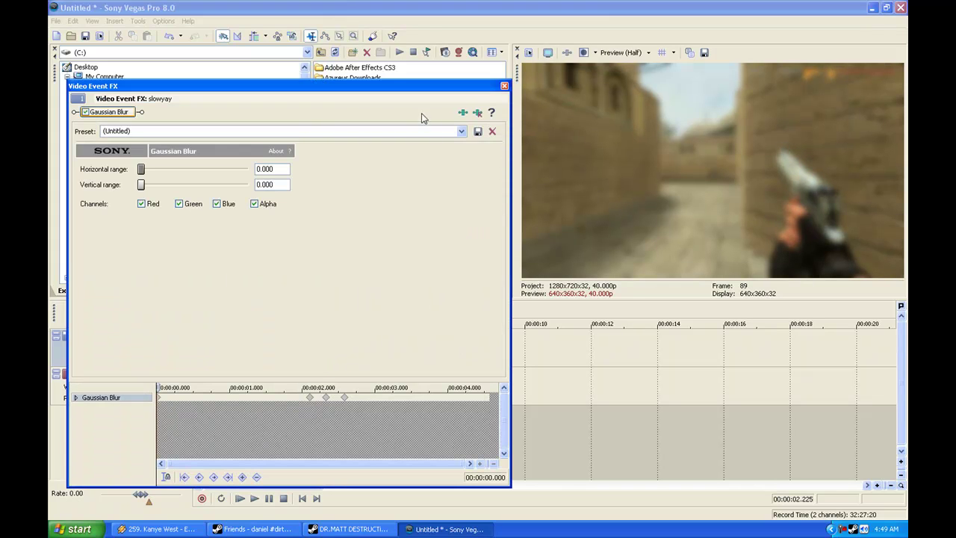
click(463, 112)
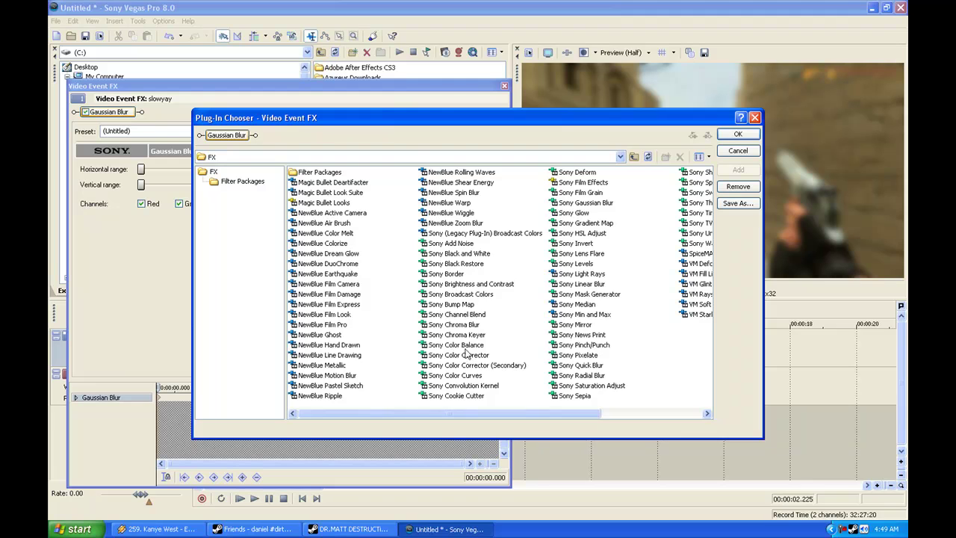
click(455, 345)
click(738, 169)
click(738, 136)
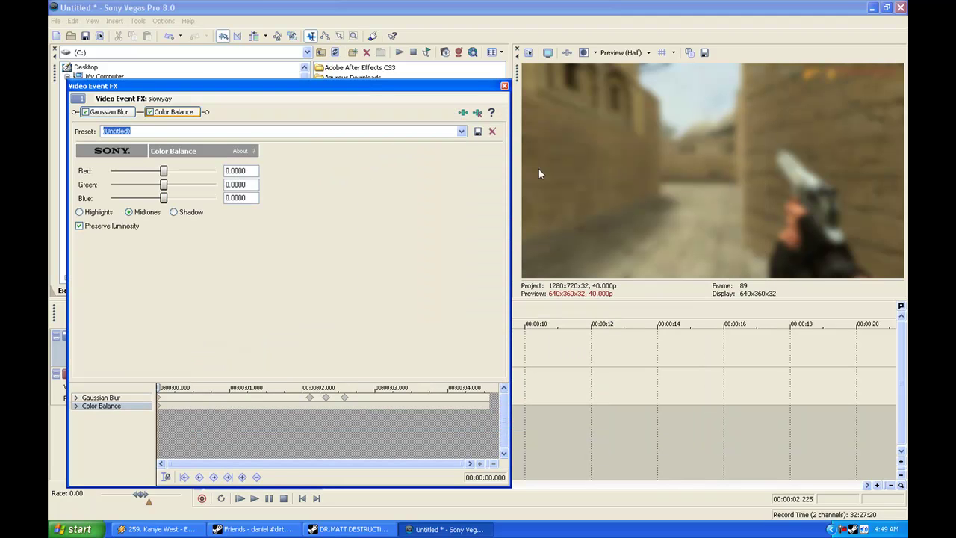
Step: Apply the css preset to the Color Balance effect and close the effect settings
click(462, 132)
click(431, 205)
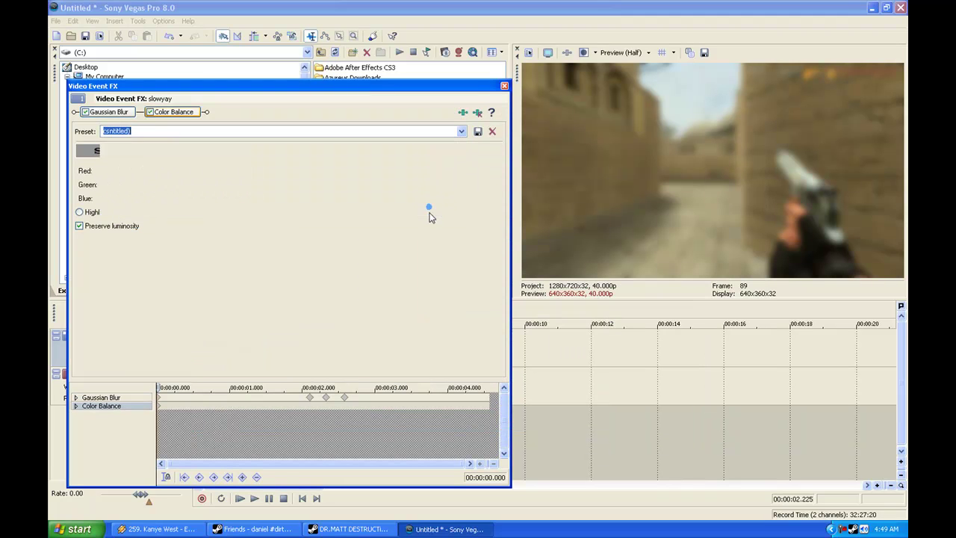
click(462, 131)
click(423, 195)
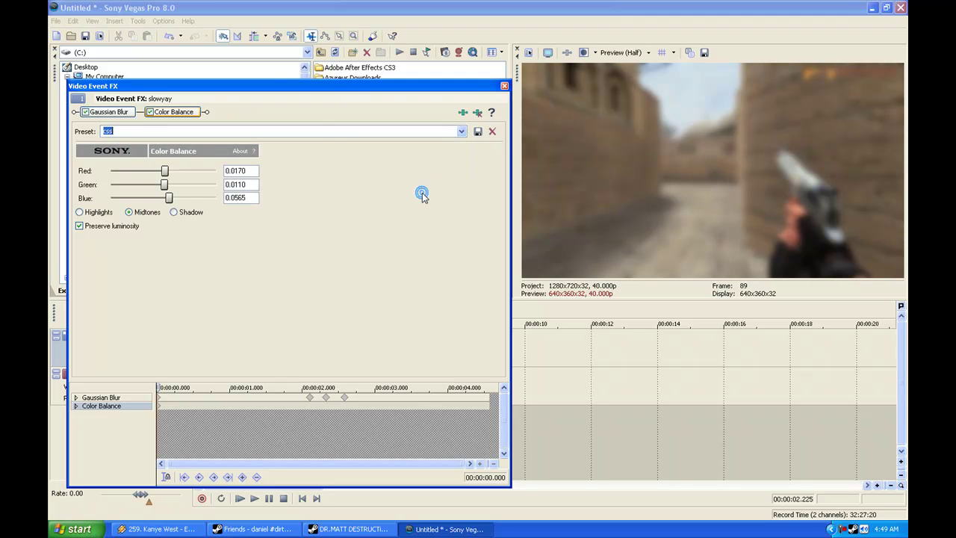
click(505, 86)
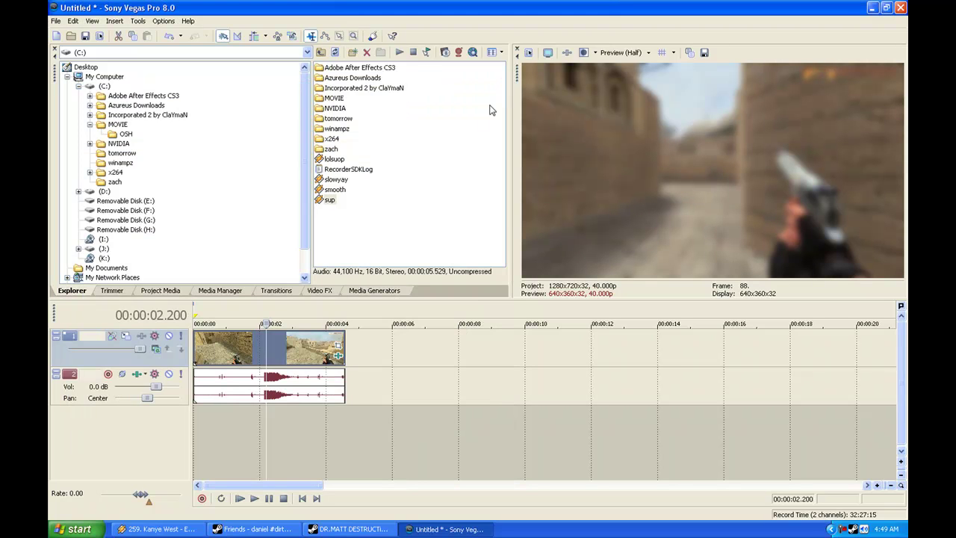
key(Left)
key(Left)
key(Left)
key(Left)
key(Left)
key(Left)
key(Left)
key(Left)
key(Left)
key(Left)
key(Left)
key(Left)
key(Left)
key(Left)
key(Left)
key(Left)
key(Left)
key(Left)
key(Left)
key(Left)
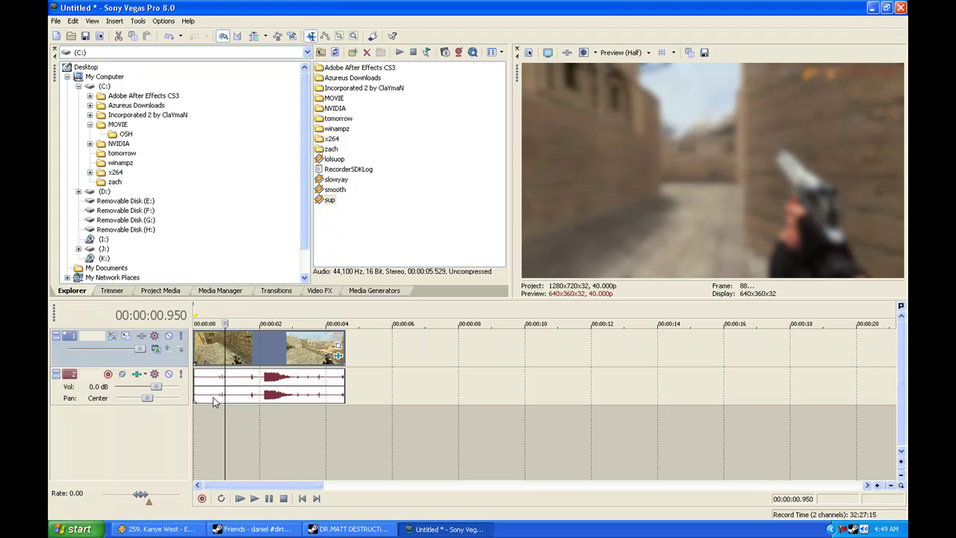
scroll(252, 403, up, 8)
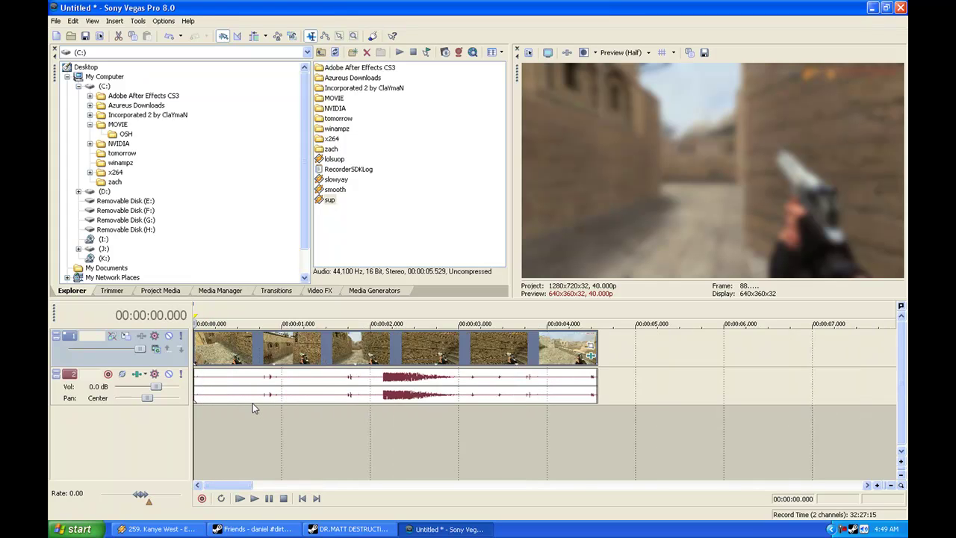
scroll(254, 403, down, 3)
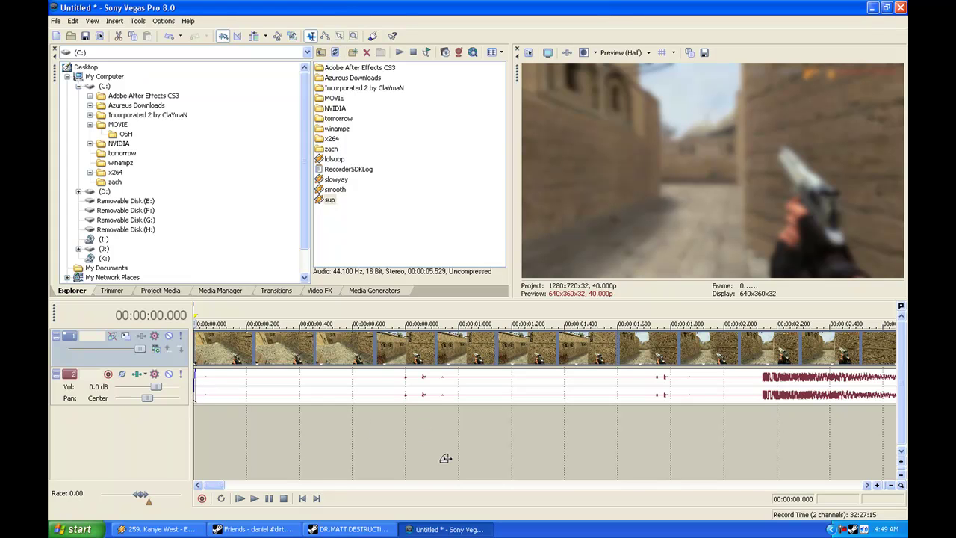
scroll(493, 413, down, 10)
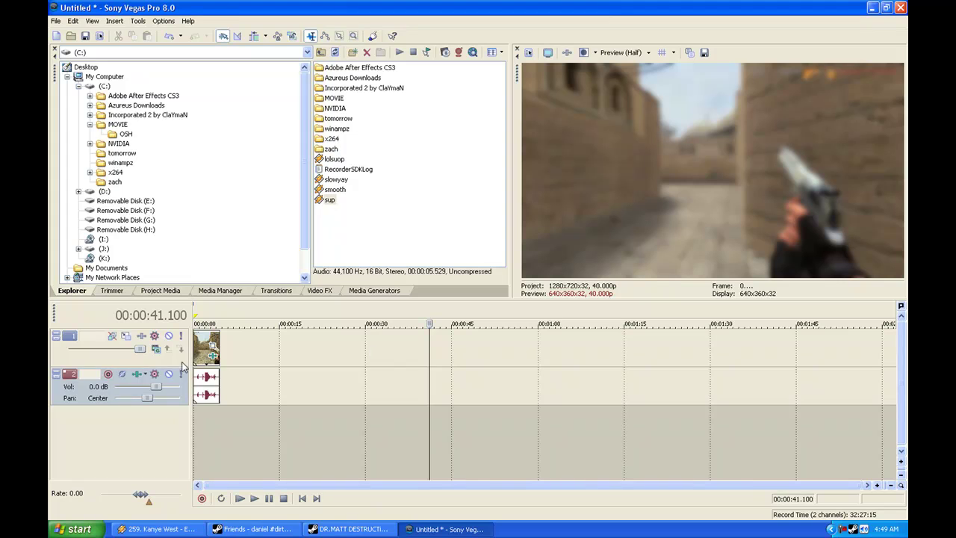
Step: Split the clip and its audio at 00:00:02.125, just before the gunshot sound starts
click(210, 346)
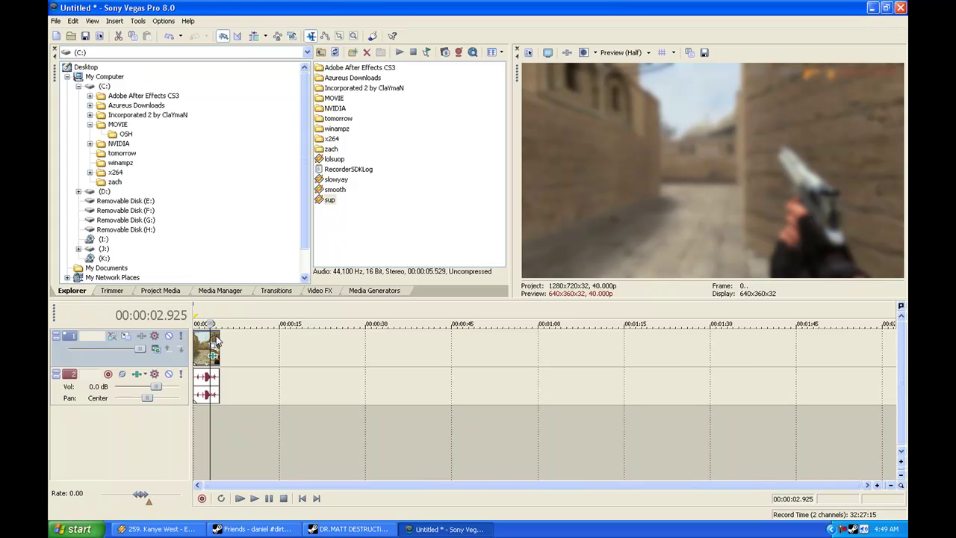
scroll(202, 364, up, 3)
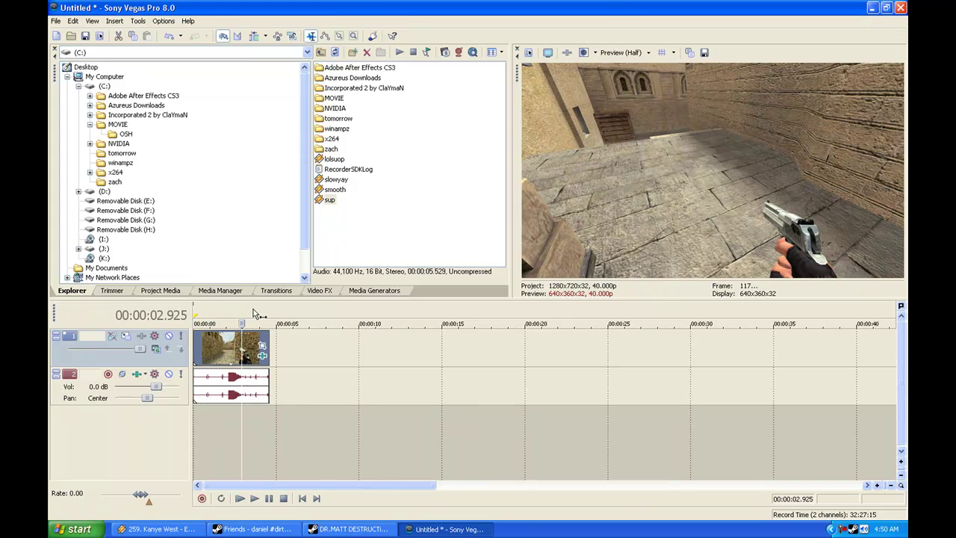
click(229, 343)
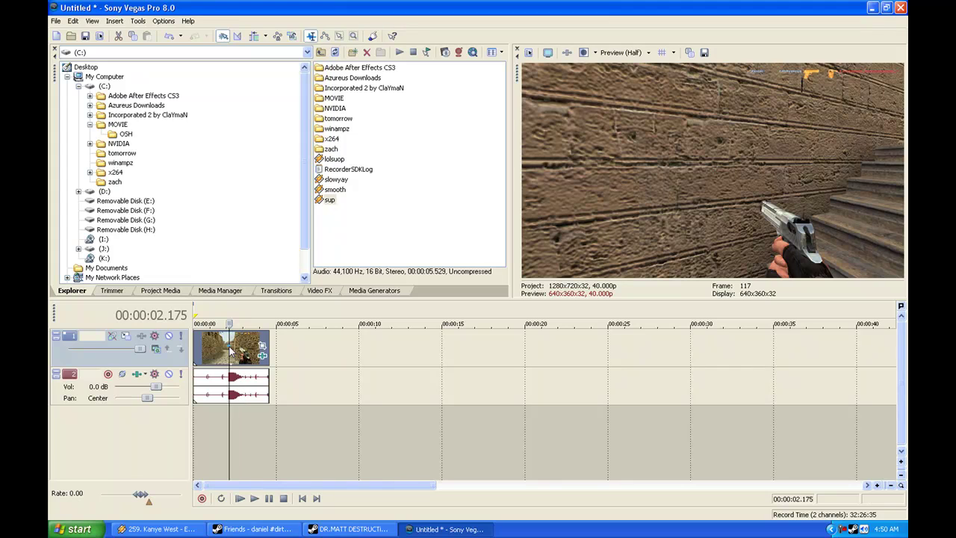
scroll(237, 348, down, 2)
scroll(236, 349, up, 8)
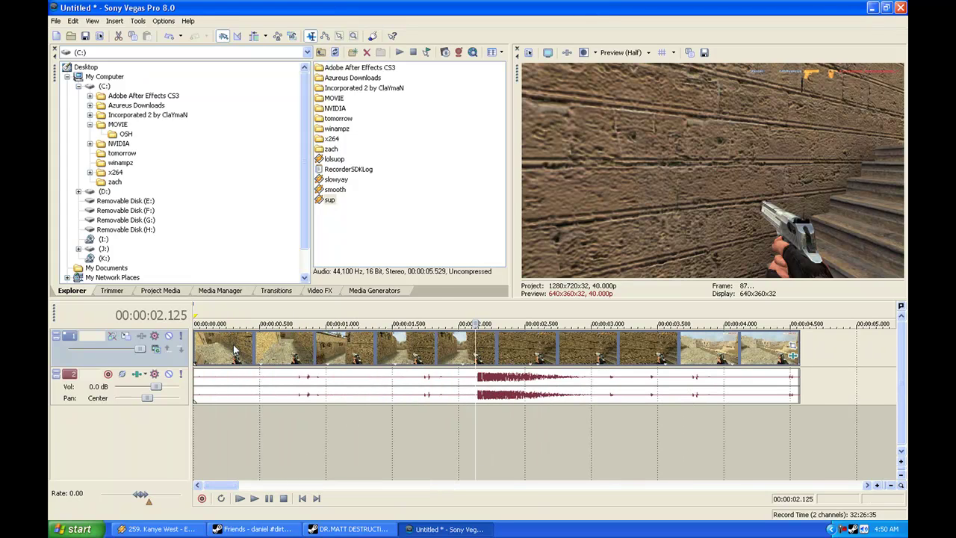
scroll(234, 350, down, 1)
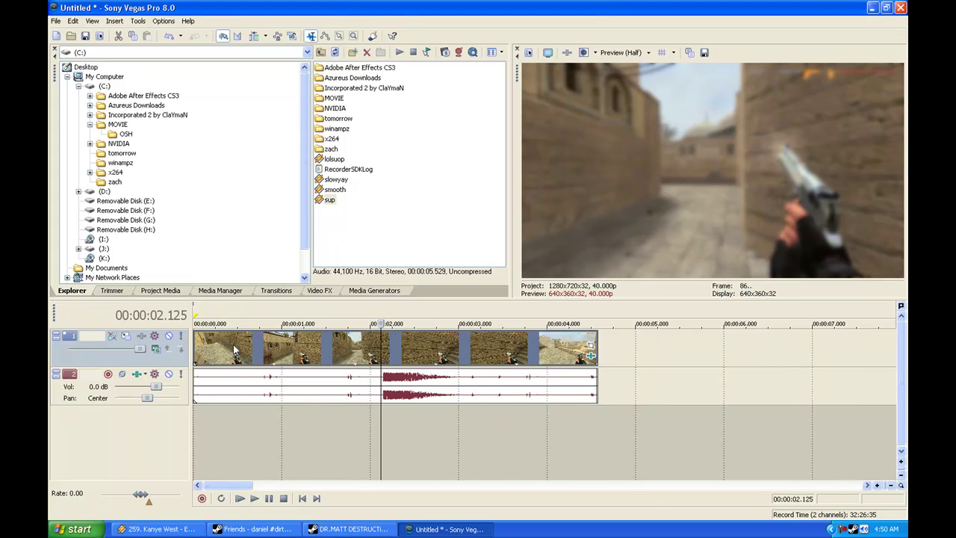
scroll(234, 351, up, 2)
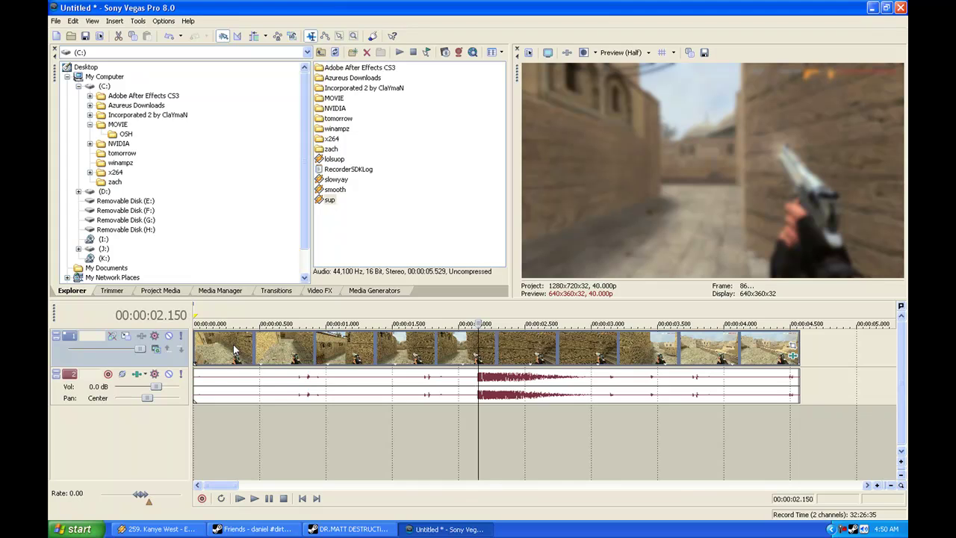
scroll(234, 351, up, 3)
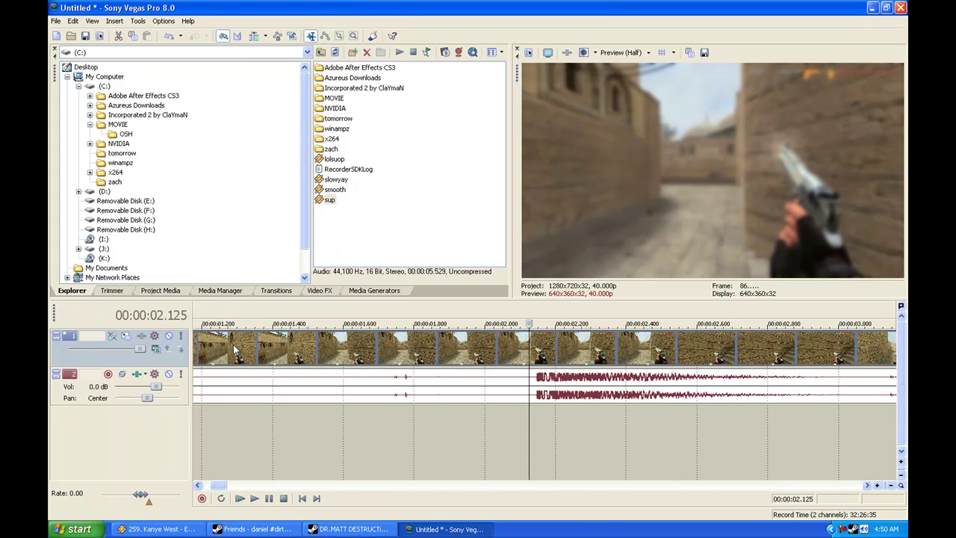
scroll(234, 351, up, 1)
scroll(234, 351, down, 2)
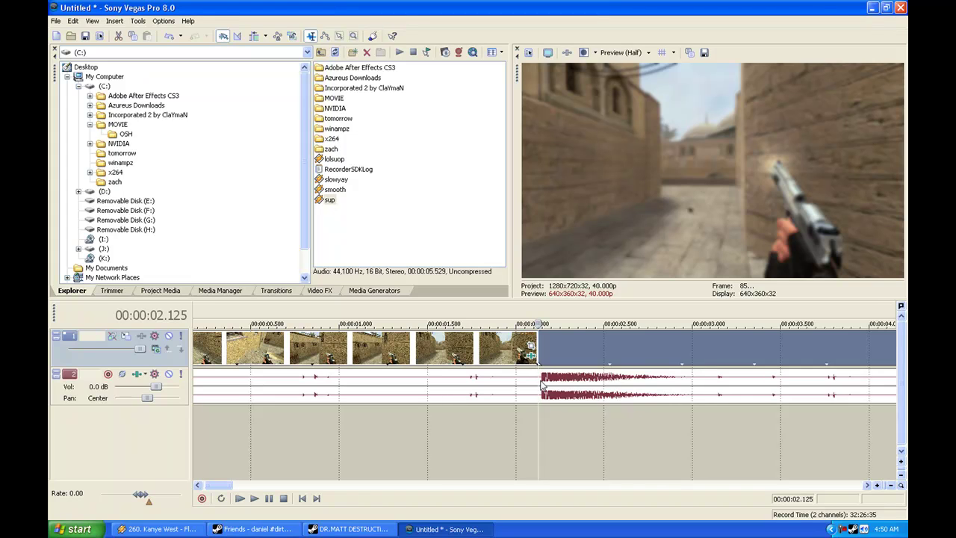
Step: Split the second part of the clip and its audio at 00:00:02.975, where the gunshot sound has faded
scroll(515, 398, down, 4)
scroll(485, 402, up, 2)
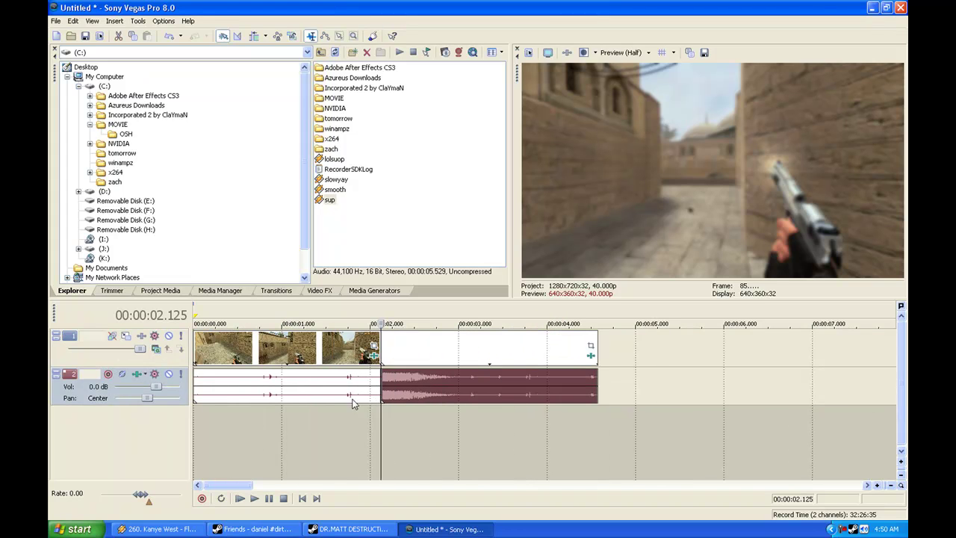
click(452, 392)
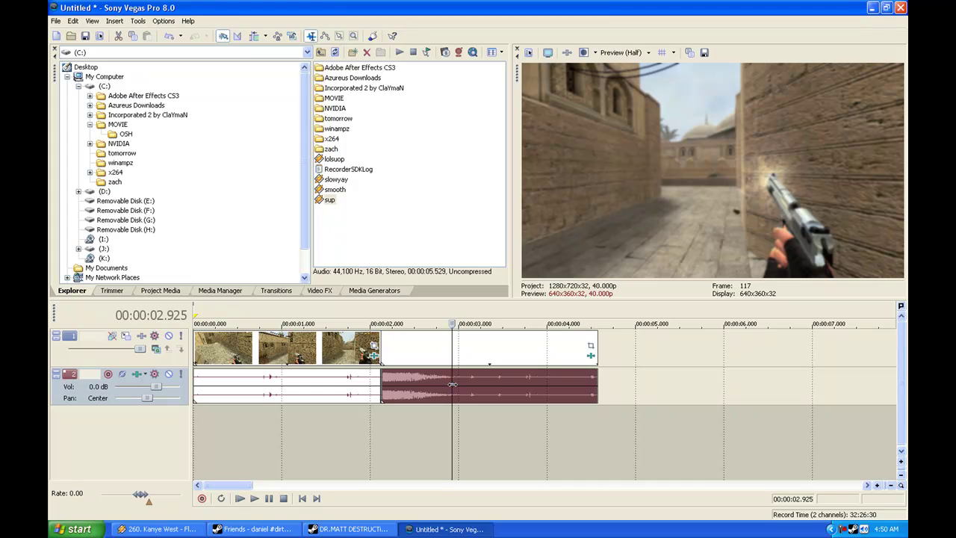
click(457, 385)
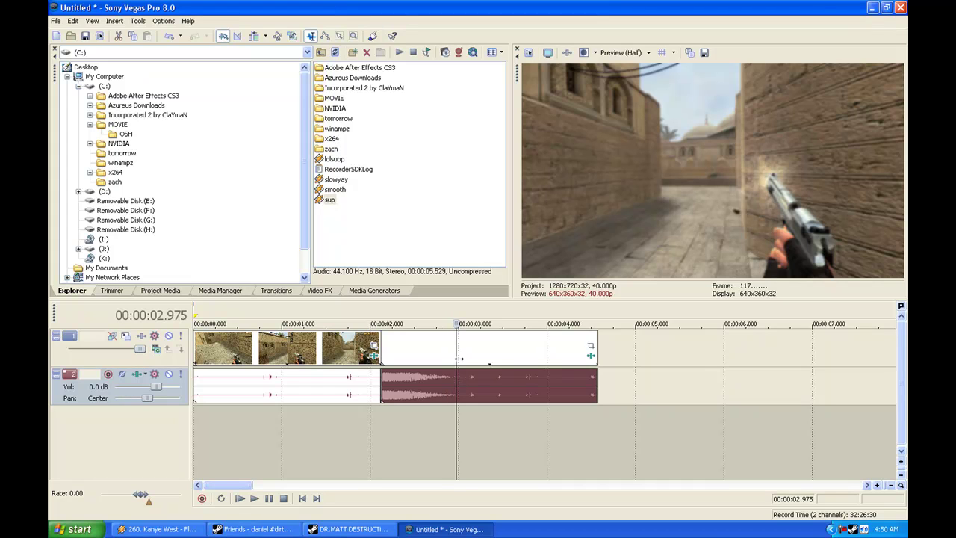
key(s)
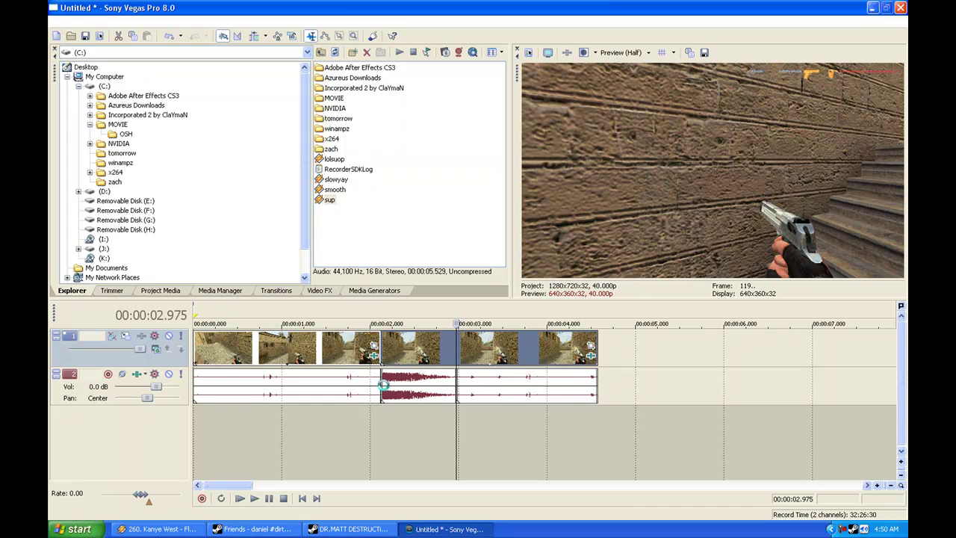
Step: Close the Steam chat and Friends windows while the video editor is busy
click(304, 531)
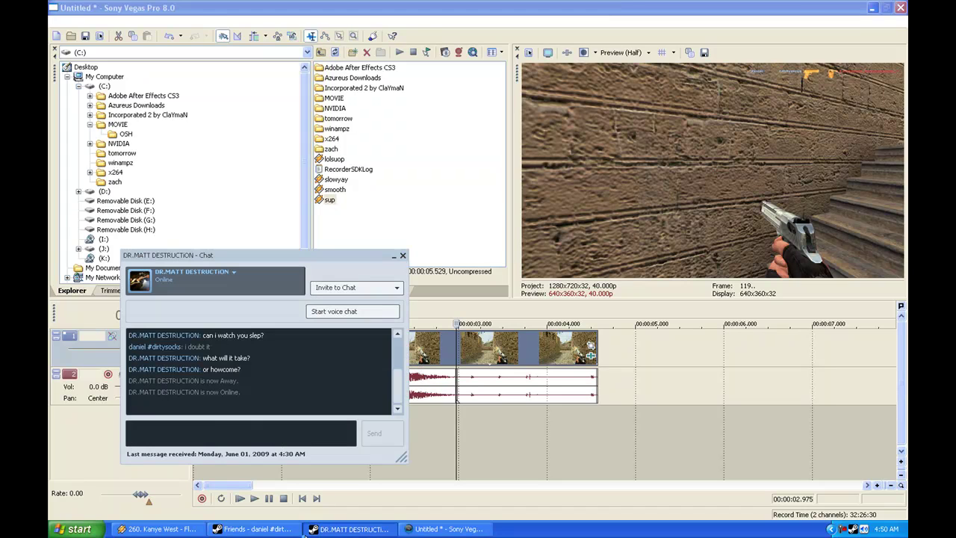
right_click(319, 529)
click(342, 484)
right_click(274, 529)
click(308, 484)
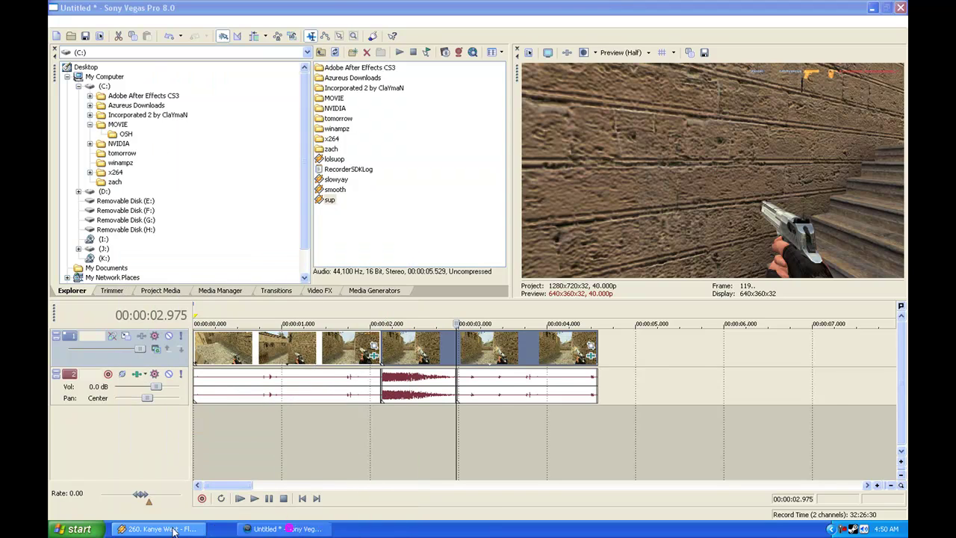
click(170, 529)
click(171, 530)
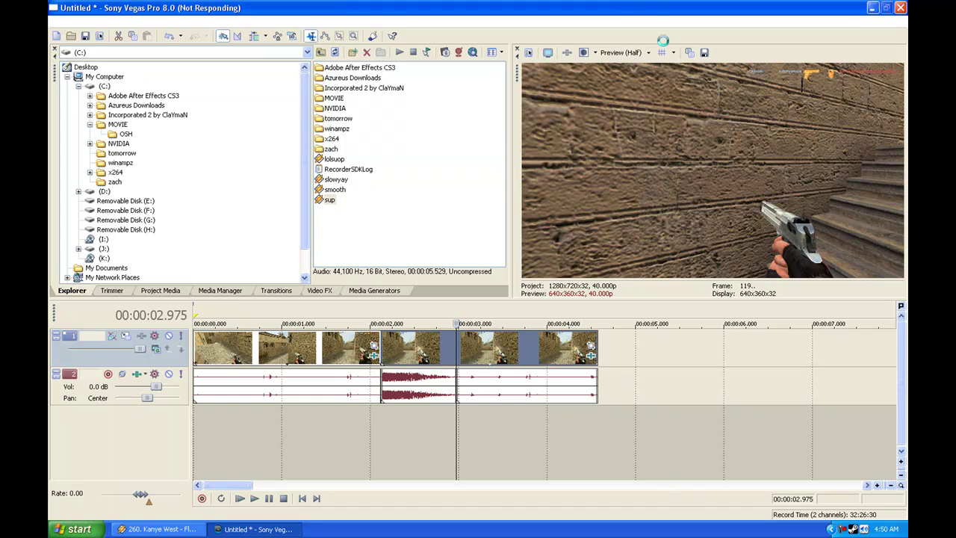
Step: Delete the last video segment and its audio, after the gunshot has faded at 00:00:02.975
right_click(502, 346)
click(538, 193)
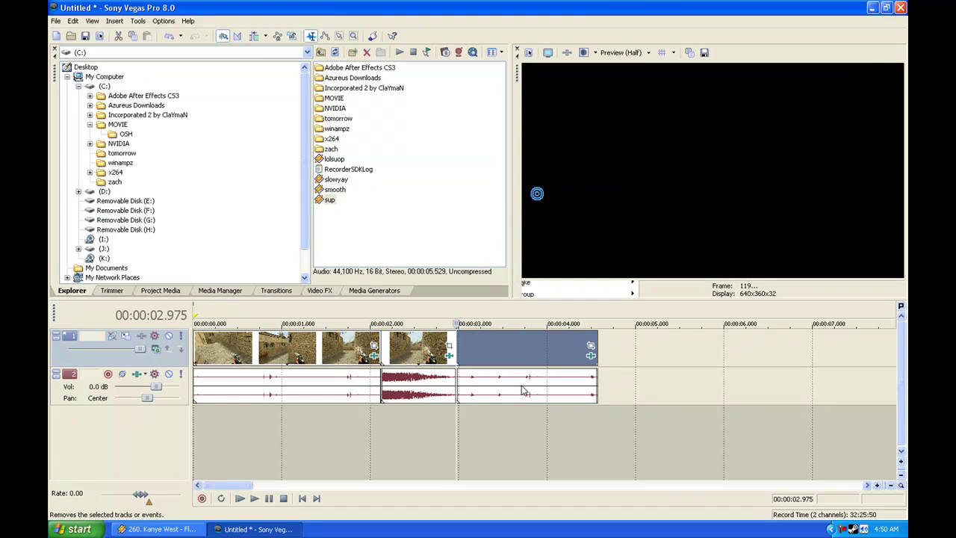
right_click(521, 385)
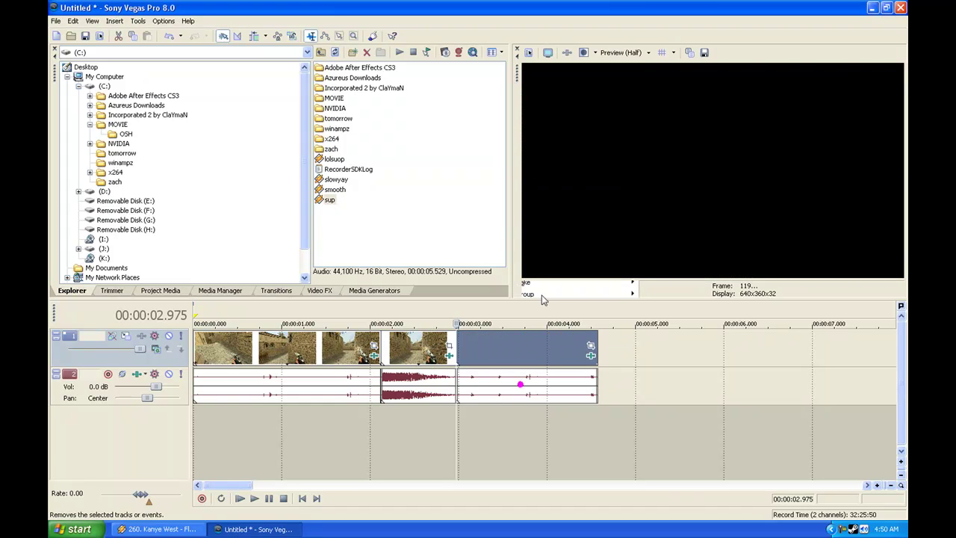
right_click(512, 393)
click(570, 238)
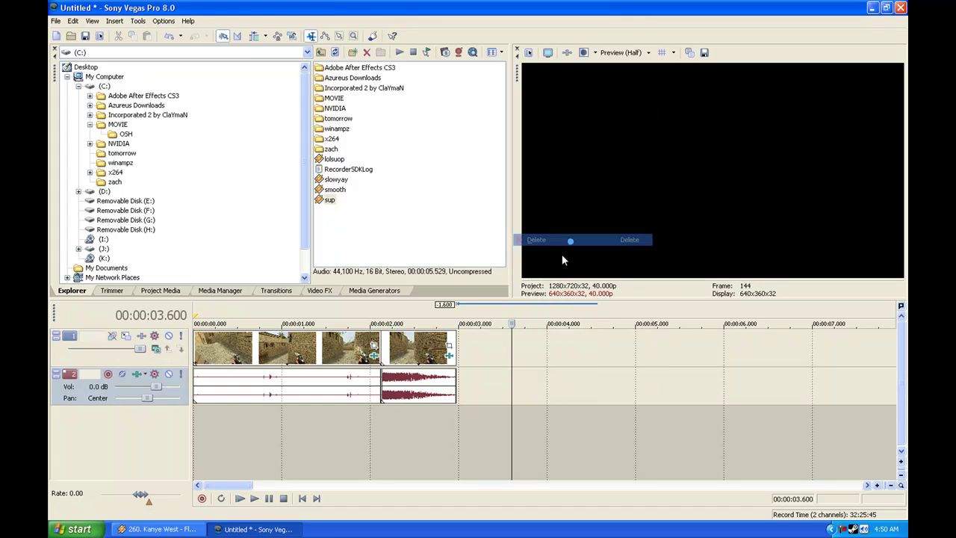
Step: Open the properties of the gunshot audio event and set its time stretch / pitch shift method to Classic
scroll(320, 390, up, 5)
drag(235, 484, 223, 489)
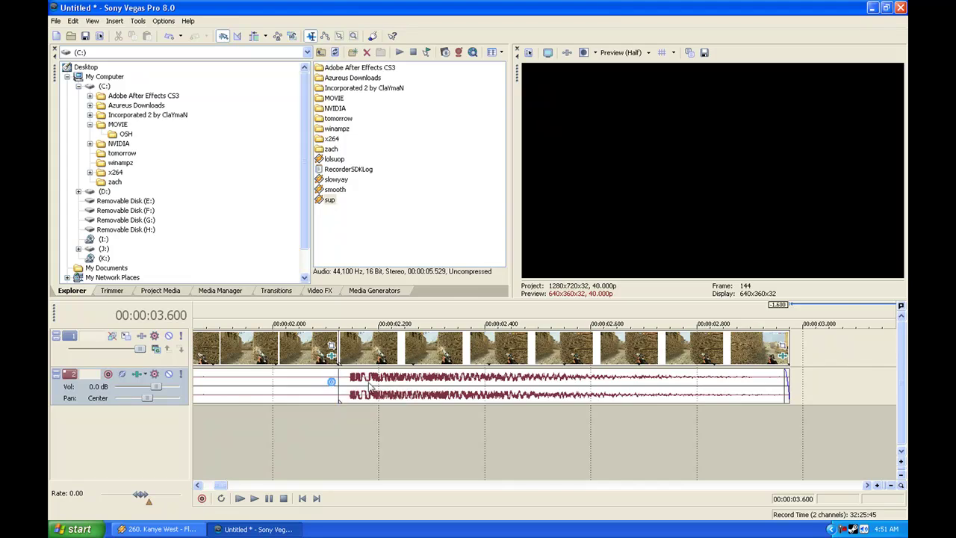
scroll(555, 392, down, 4)
right_click(407, 377)
click(448, 368)
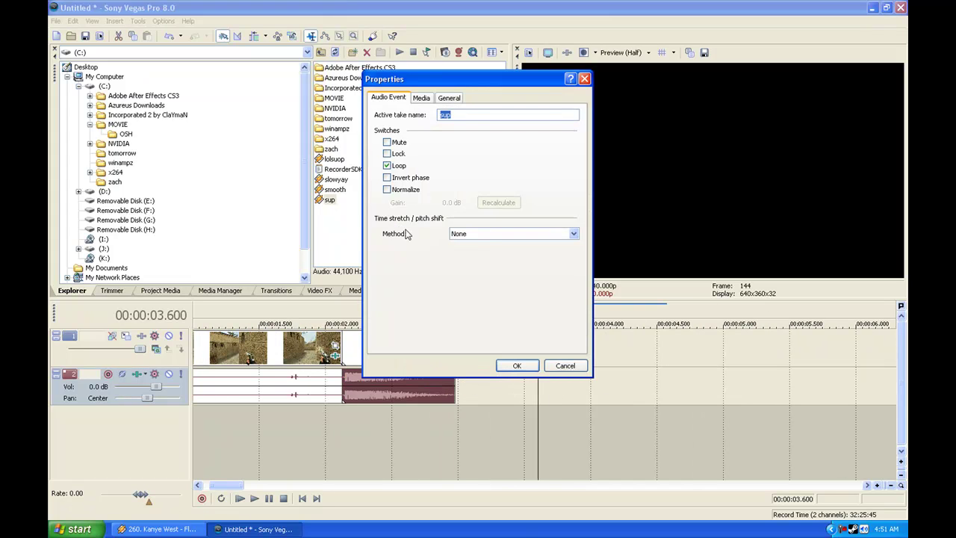
click(460, 235)
click(479, 252)
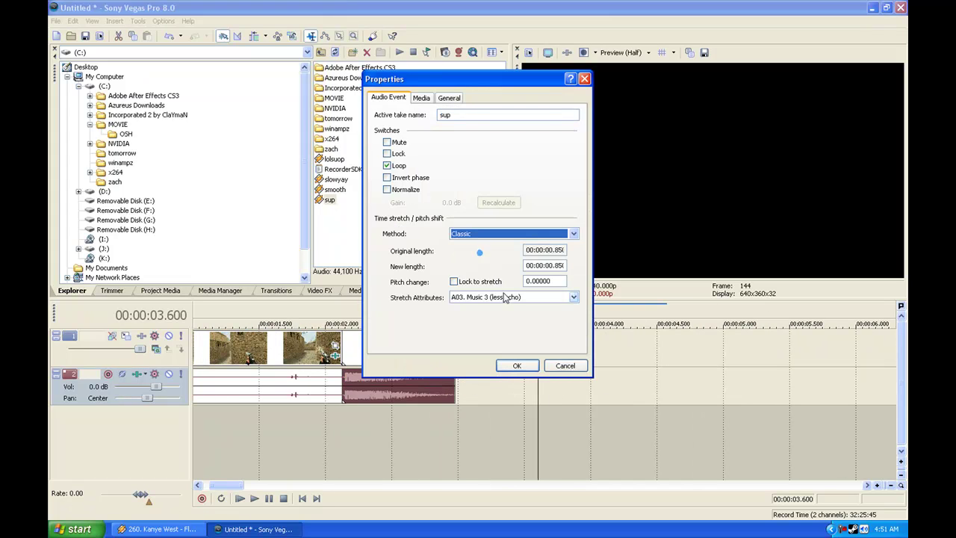
Step: Lock the gunshot audio's pitch change to stretch and apply a negative pitch change
click(527, 281)
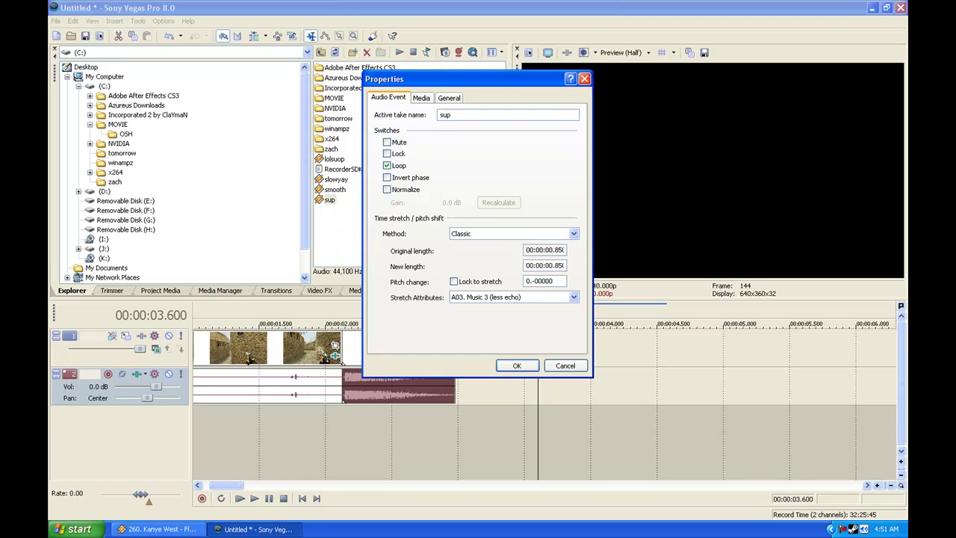
click(453, 281)
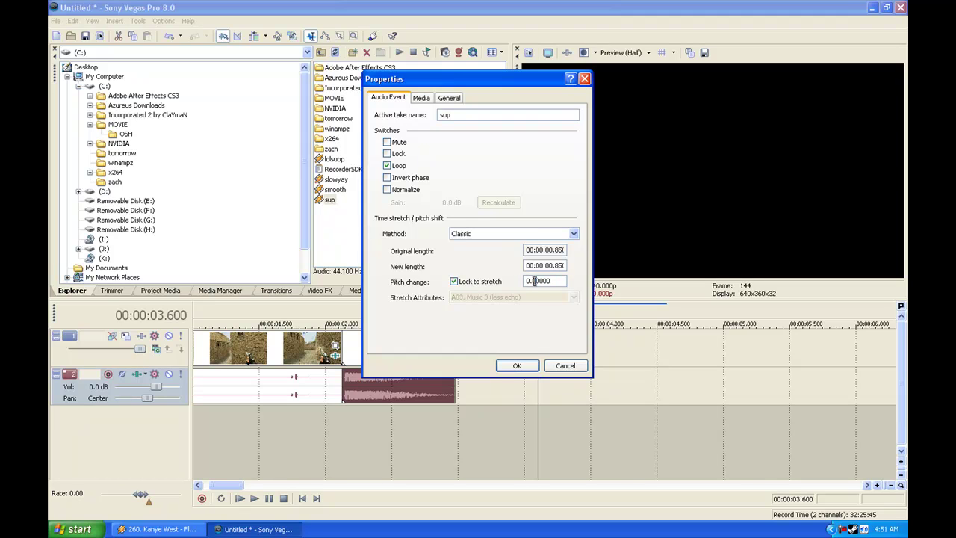
key(BackSpace)
key(BackSpace)
key(BackSpace)
text(-)
key(Return)
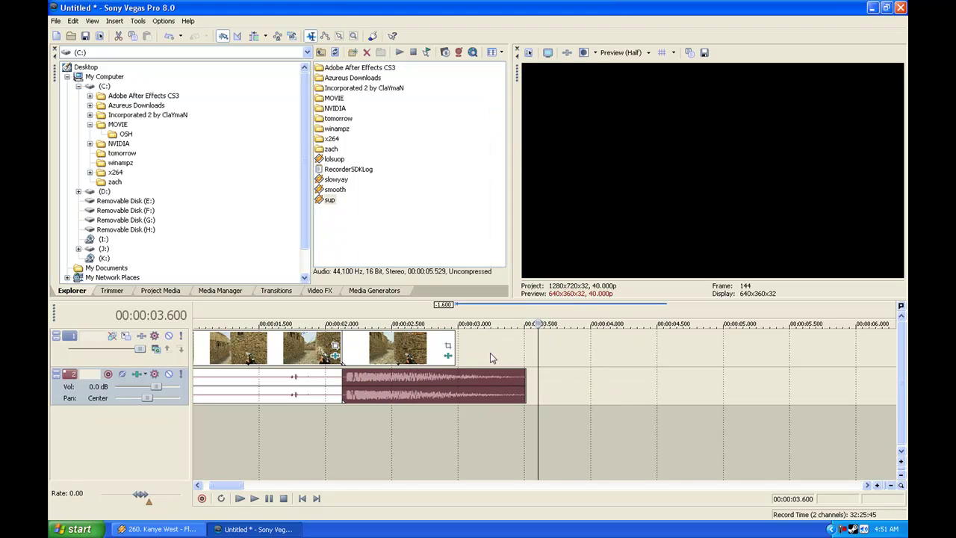
Step: Time-stretch the gunshot video segment to match the lengthened audio and insert a Velocity envelope on it
drag(459, 348, 528, 348)
right_click(454, 357)
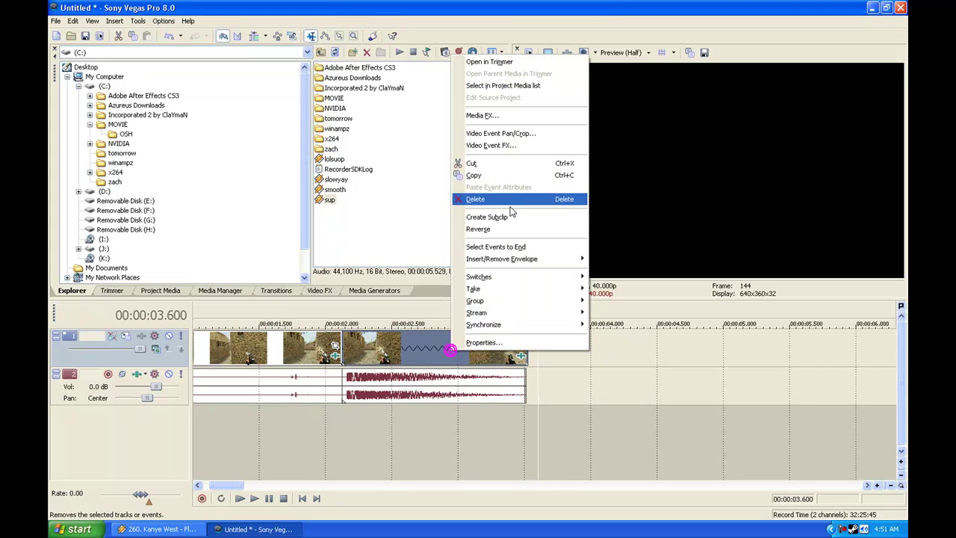
mouse_move(493, 264)
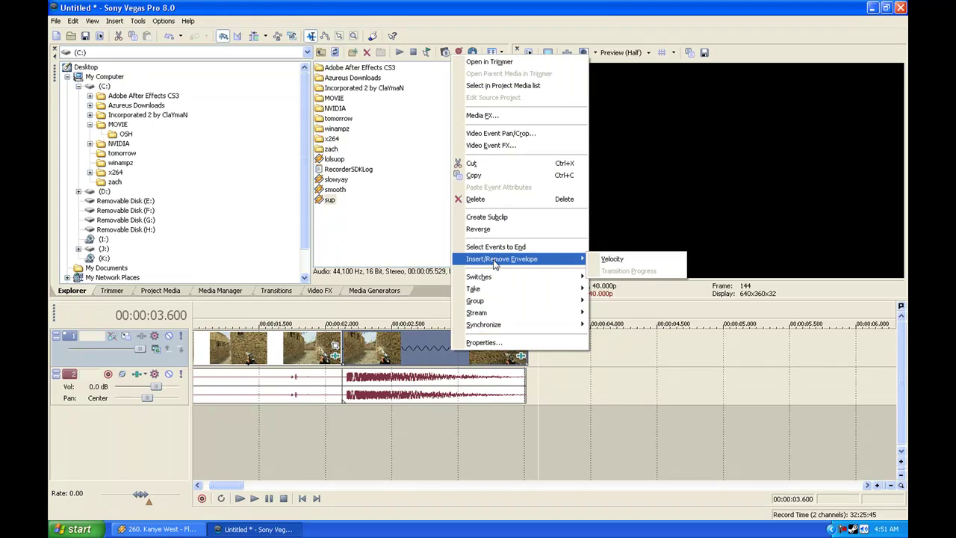
click(612, 258)
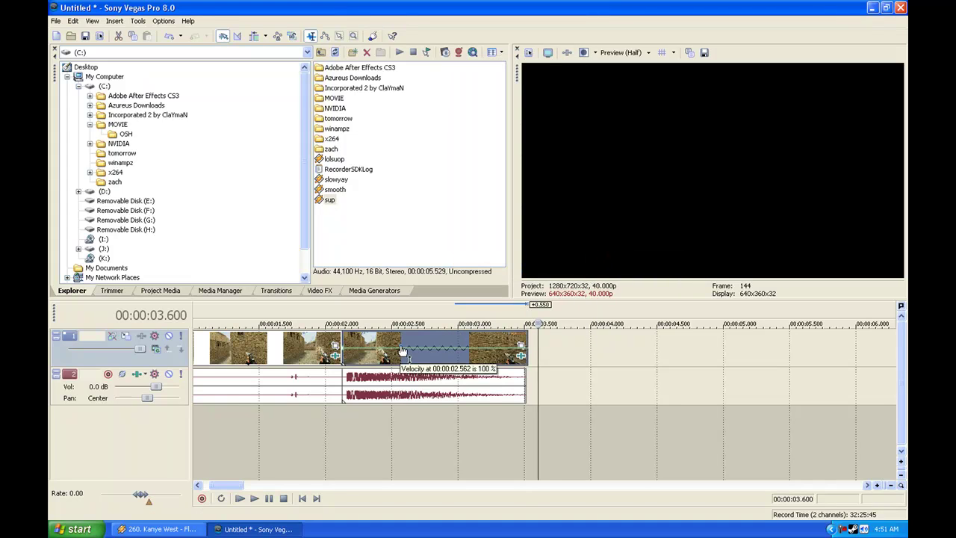
Step: Lower the velocity envelope of the gunshot video and enter an exact velocity for its starting point
drag(403, 351, 404, 360)
right_click(344, 360)
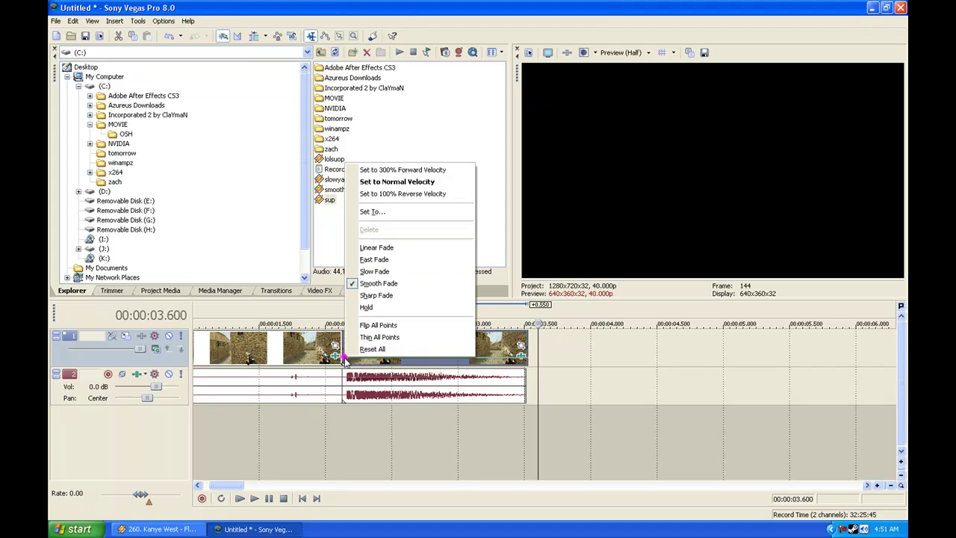
click(378, 212)
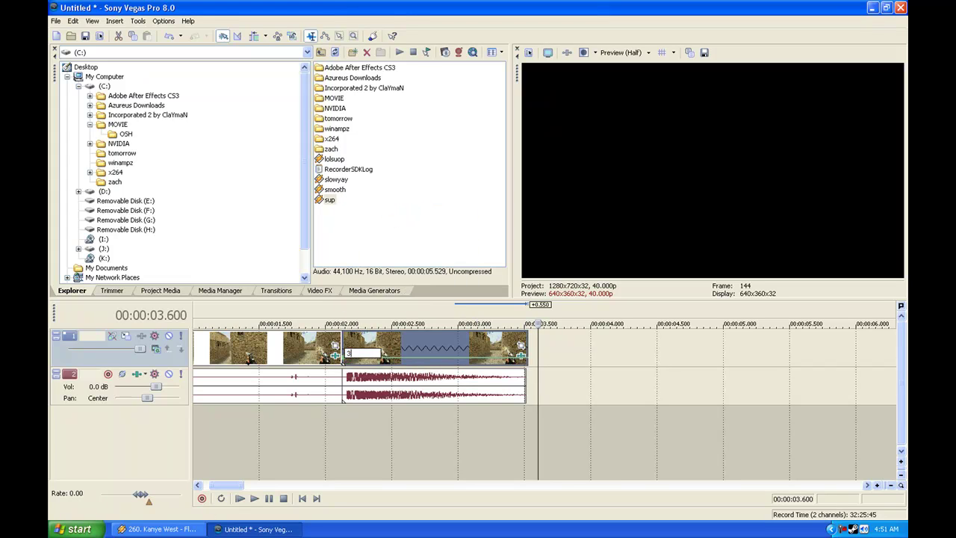
key(Return)
Step: Extend the gunshot audio to the end of the video, and add a velocity point there set to normal velocity
scroll(485, 367, up, 6)
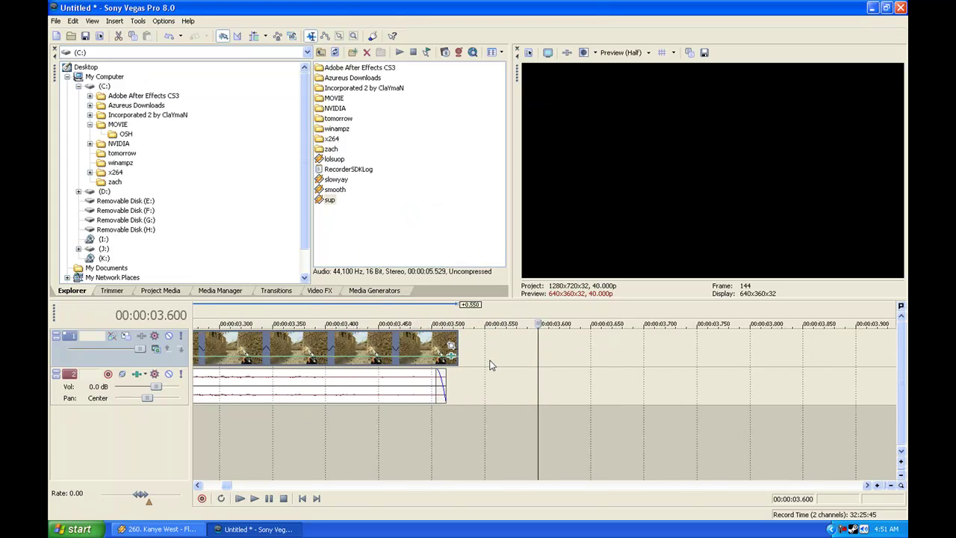
drag(411, 381, 432, 379)
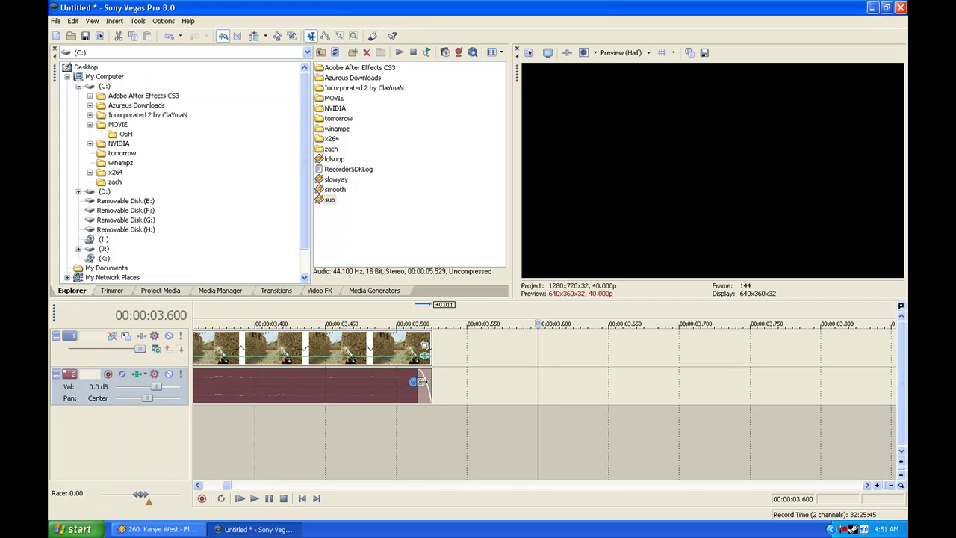
right_click(432, 363)
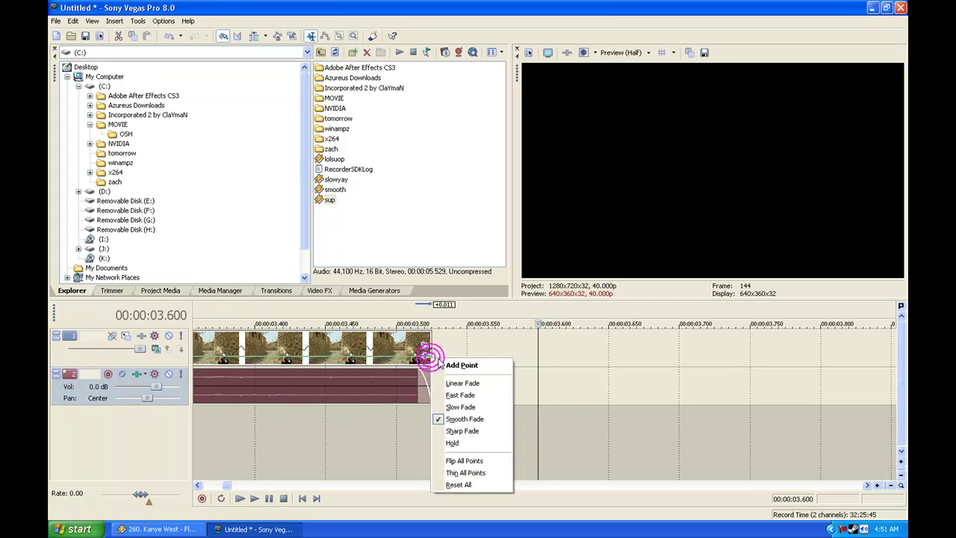
click(443, 360)
right_click(430, 355)
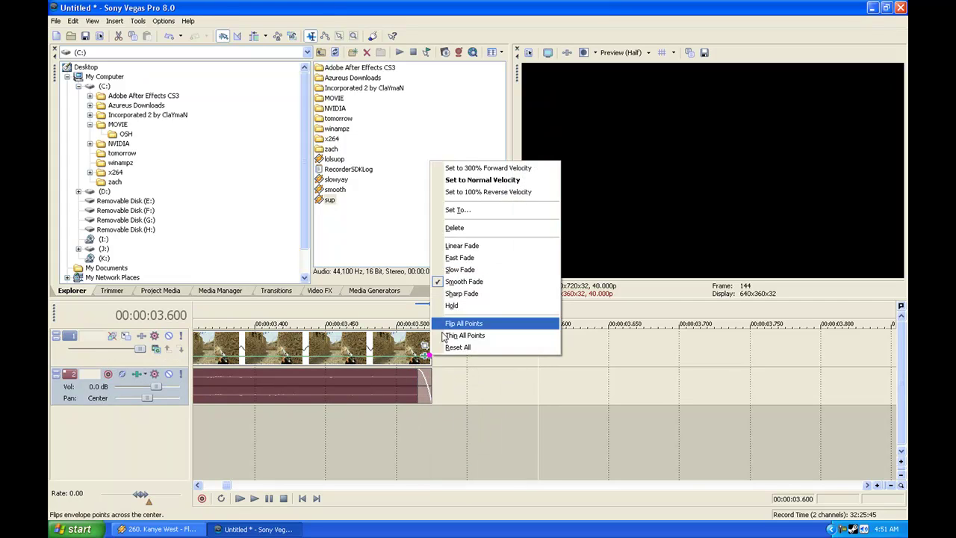
click(483, 180)
Step: Add a short fade-in to the start of the first clip and a short fade-out to the end of the gunshot clip
scroll(391, 331, down, 5)
scroll(375, 407, down, 3)
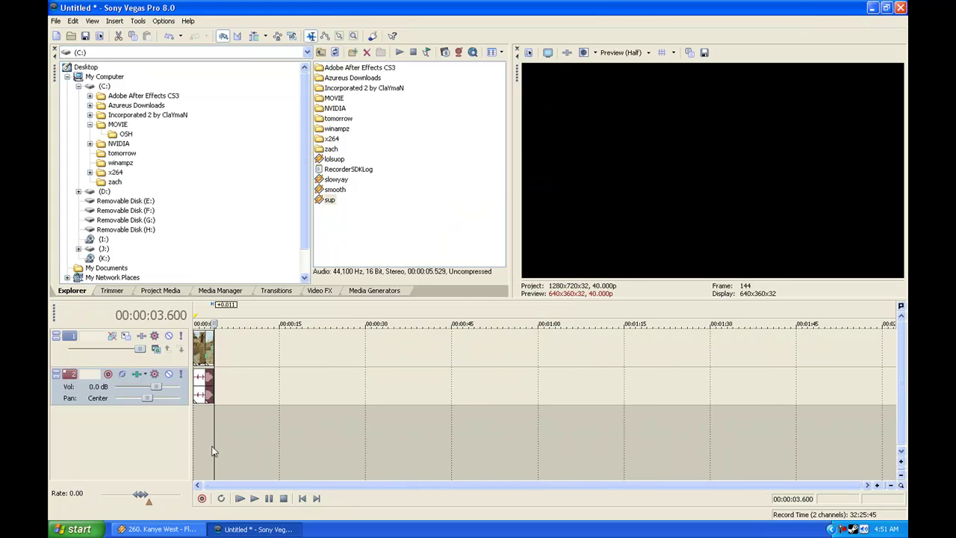
scroll(217, 430, up, 5)
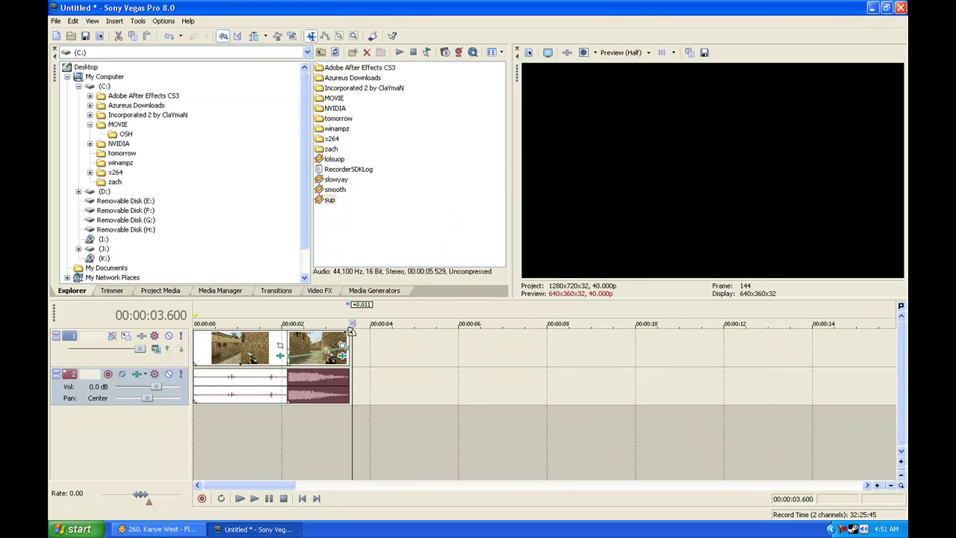
drag(196, 333, 205, 375)
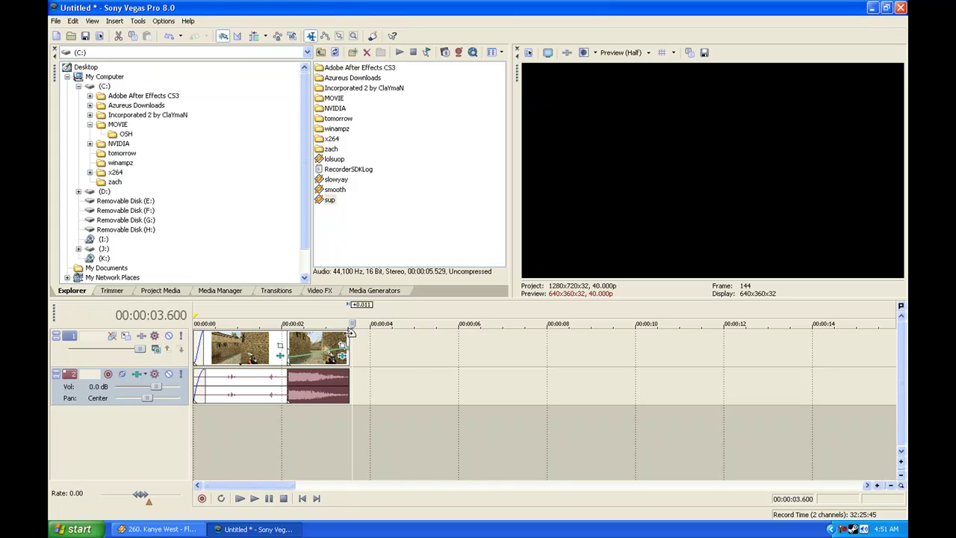
drag(349, 366, 343, 369)
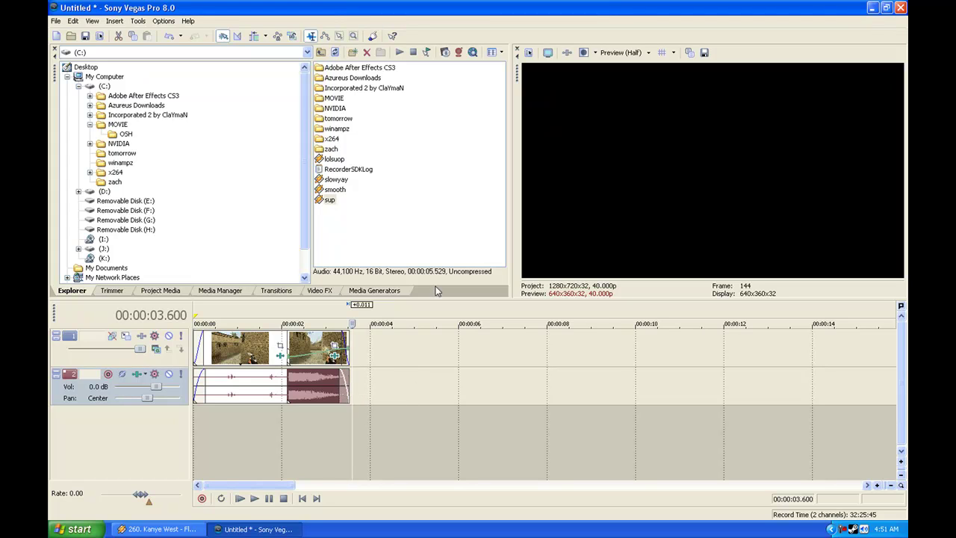
click(74, 529)
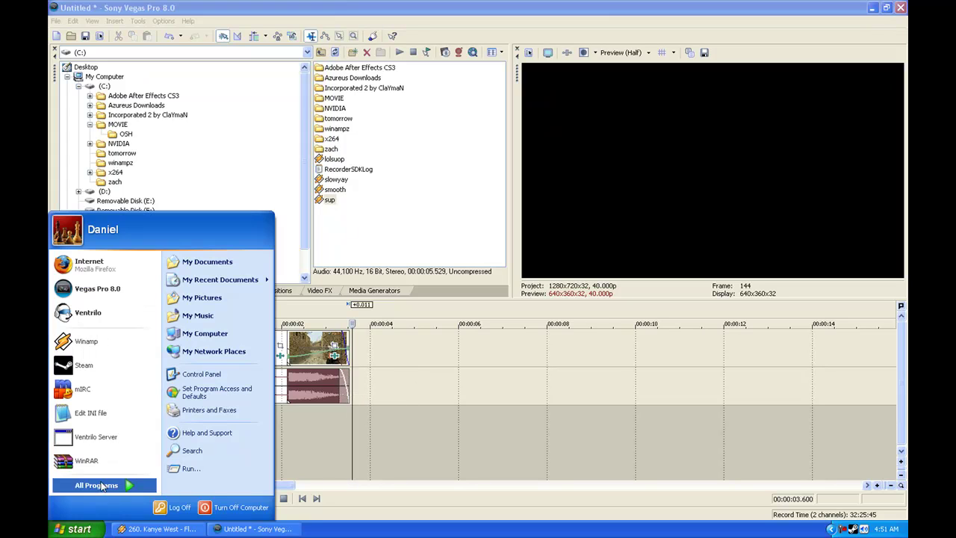
click(105, 489)
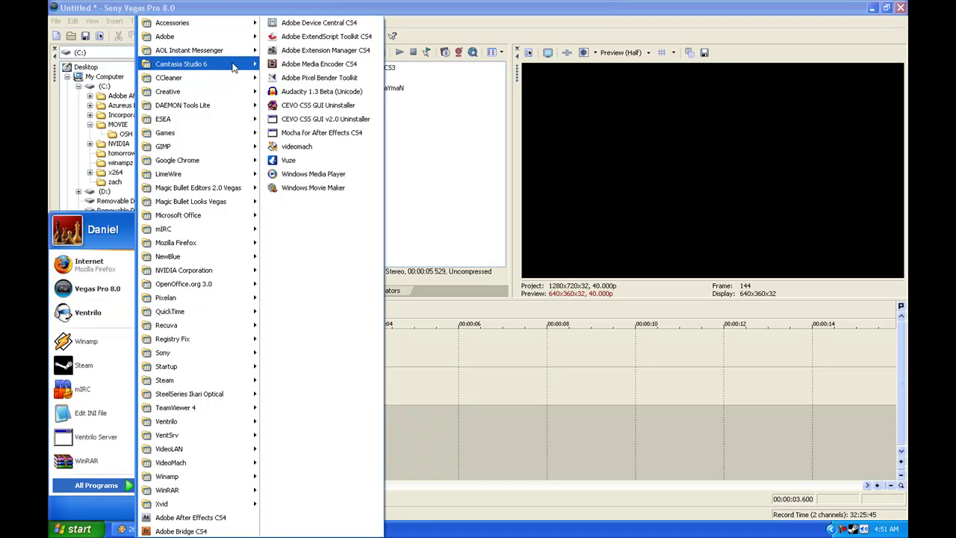
mouse_move(232, 66)
mouse_move(282, 67)
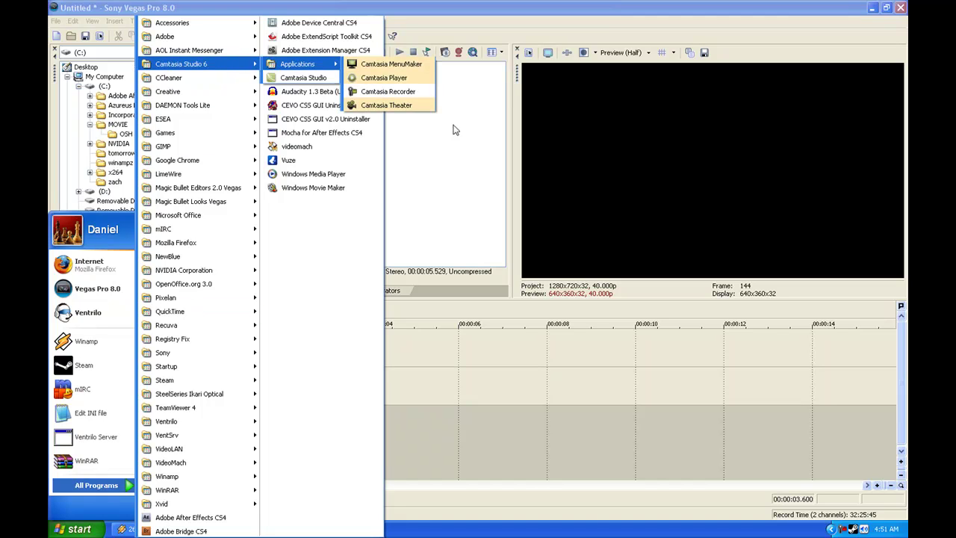
Step: Switch to Camtasia Recorder and stop the screen recording
click(843, 530)
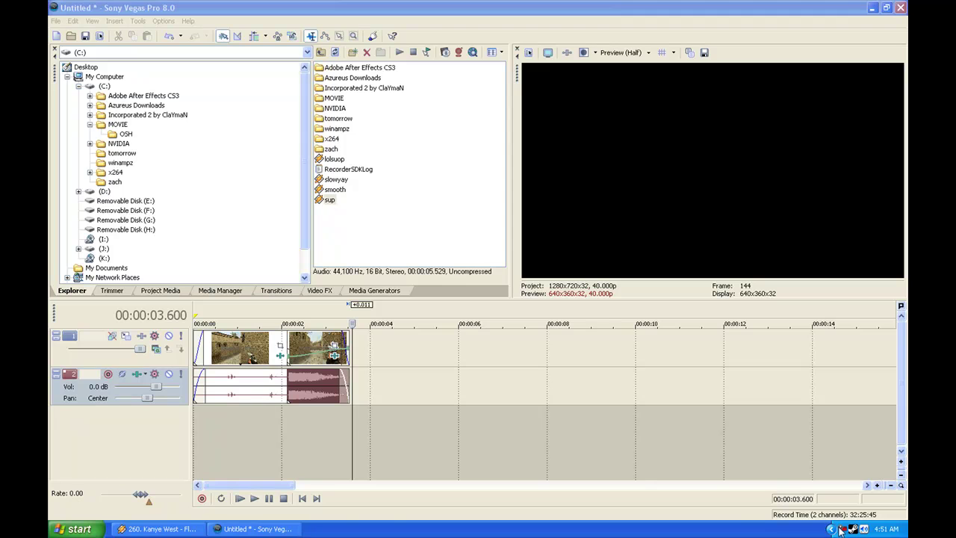
click(842, 530)
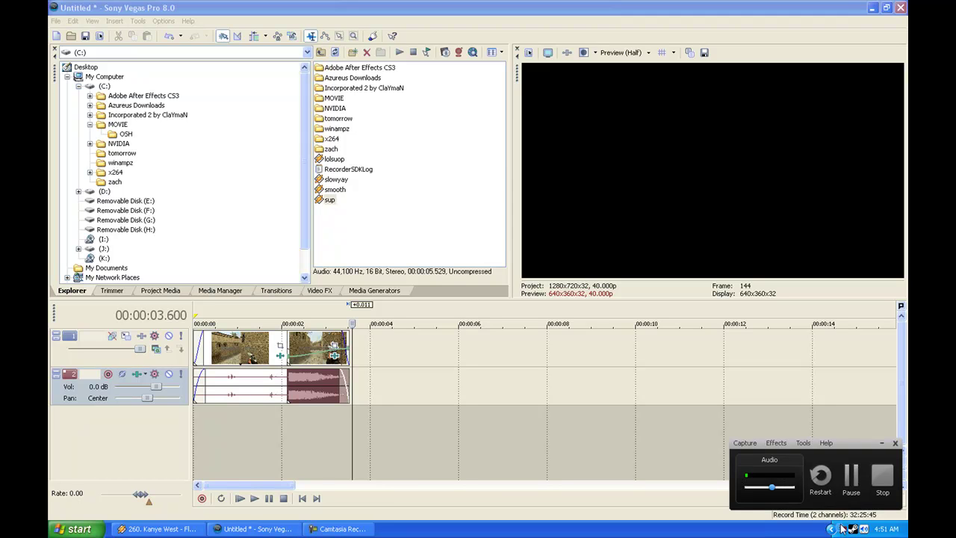
click(885, 479)
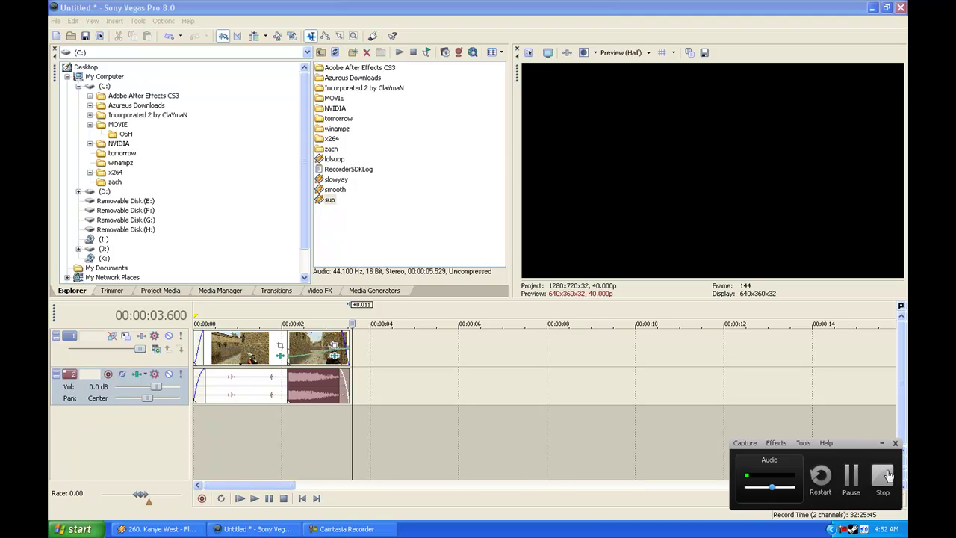